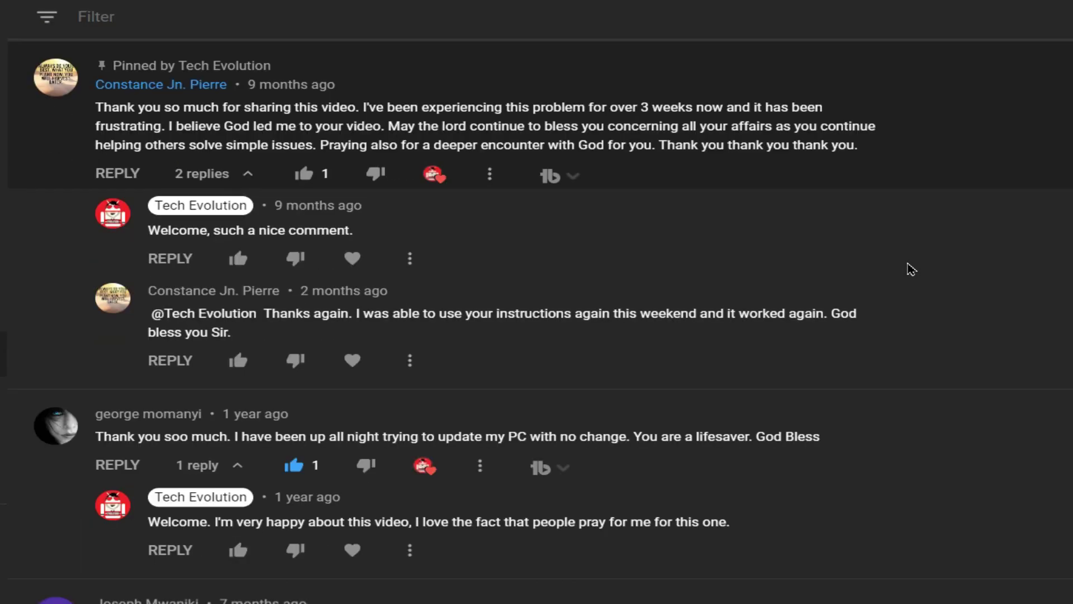
scroll(911, 268, "down", 2)
scroll(910, 269, "down", 2)
scroll(911, 269, "down", 2)
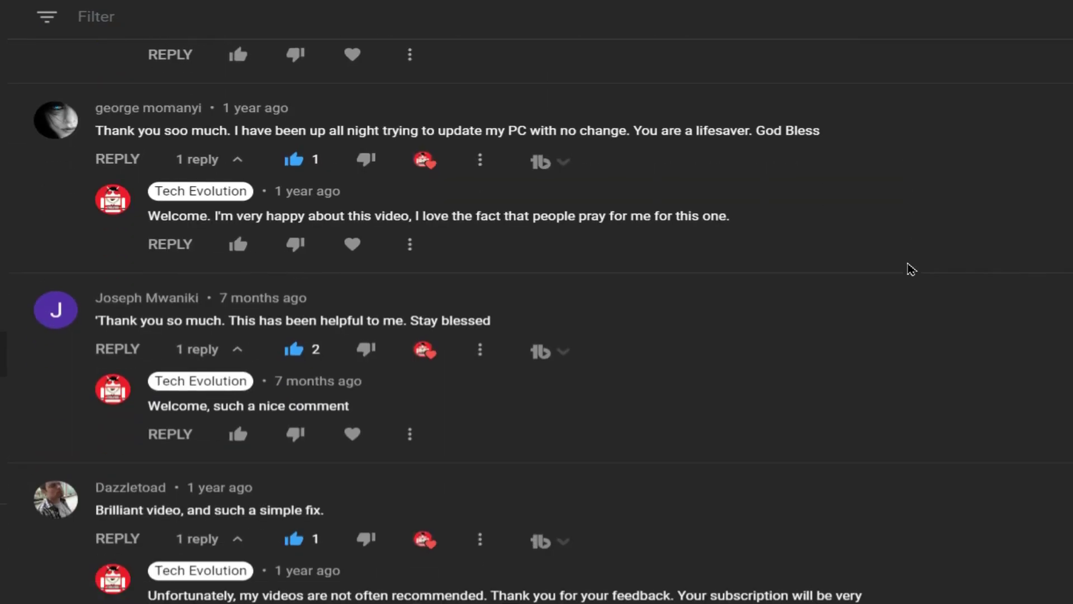
scroll(911, 268, "down", 1)
scroll(911, 269, "down", 2)
scroll(911, 269, "down", 1)
scroll(911, 268, "down", 1)
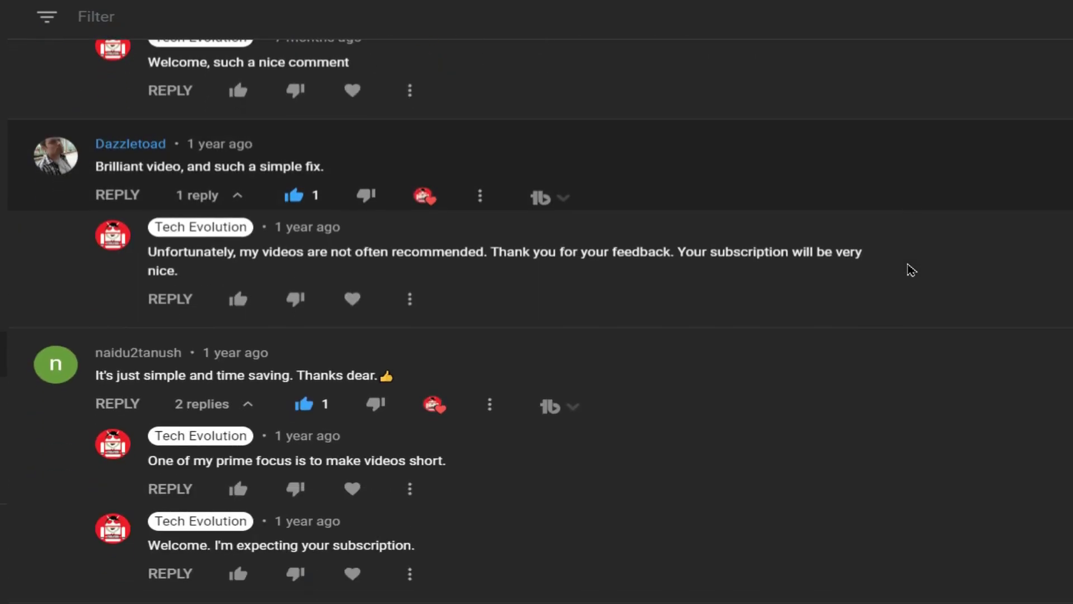
scroll(911, 268, "down", 2)
scroll(911, 269, "down", 1)
scroll(911, 269, "down", 2)
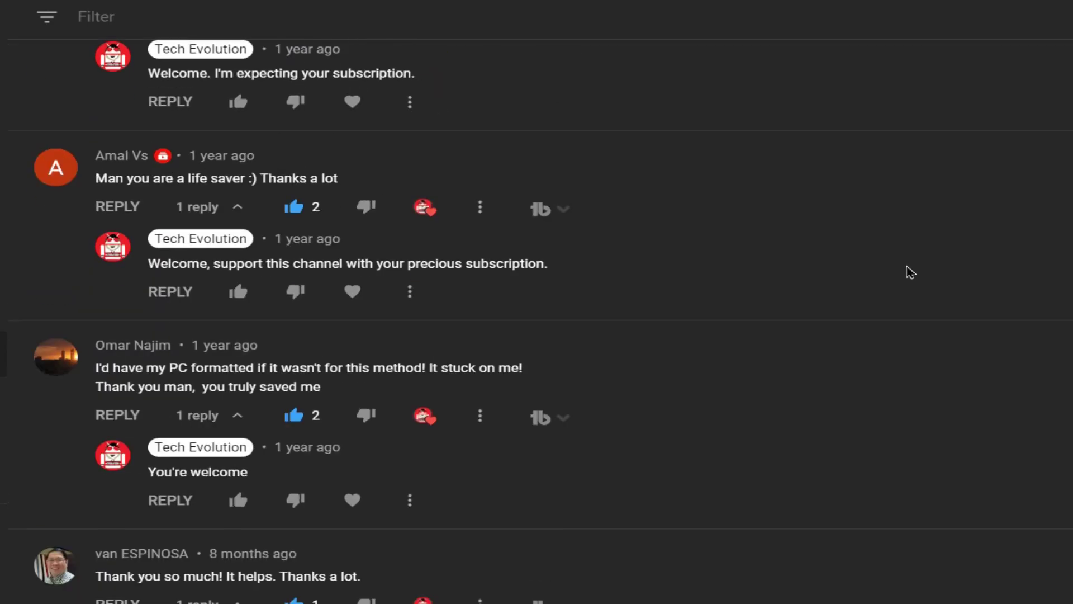
scroll(911, 268, "down", 2)
scroll(751, 336, "down", 5)
scroll(752, 335, "down", 5)
scroll(751, 335, "down", 5)
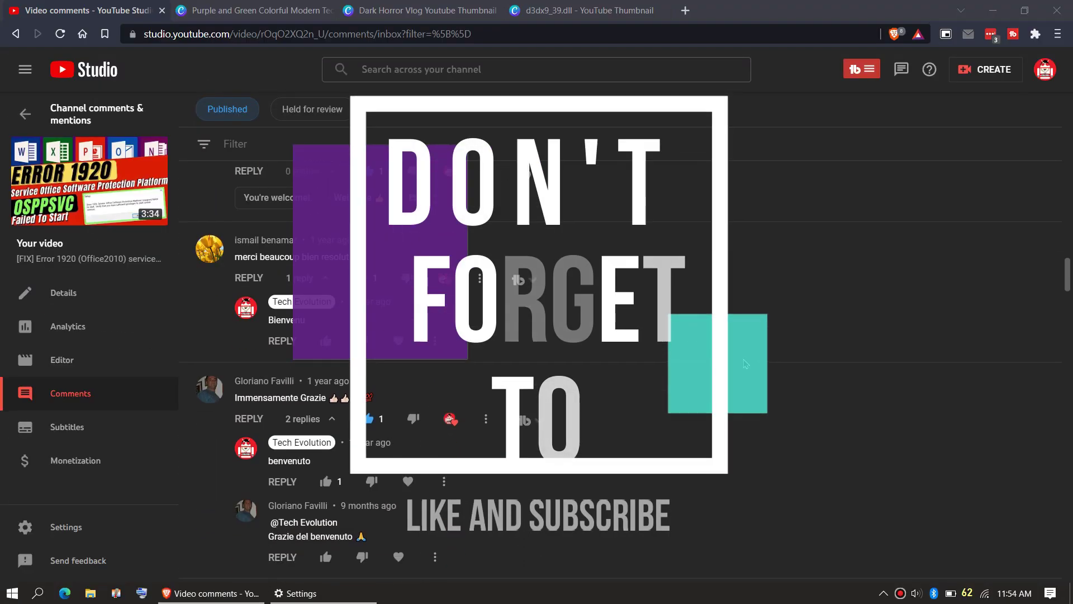
scroll(785, 458, "down", 5)
scroll(785, 459, "down", 3)
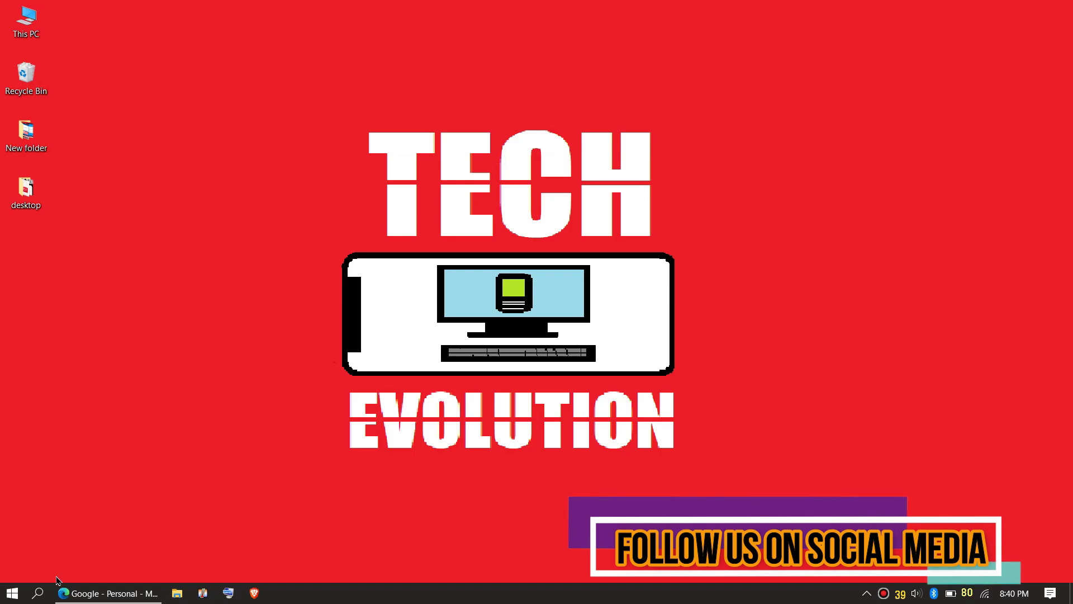
Step: Open Edge and run a Google search for msvcp140.dll from the suggestion list
left_click(77, 595)
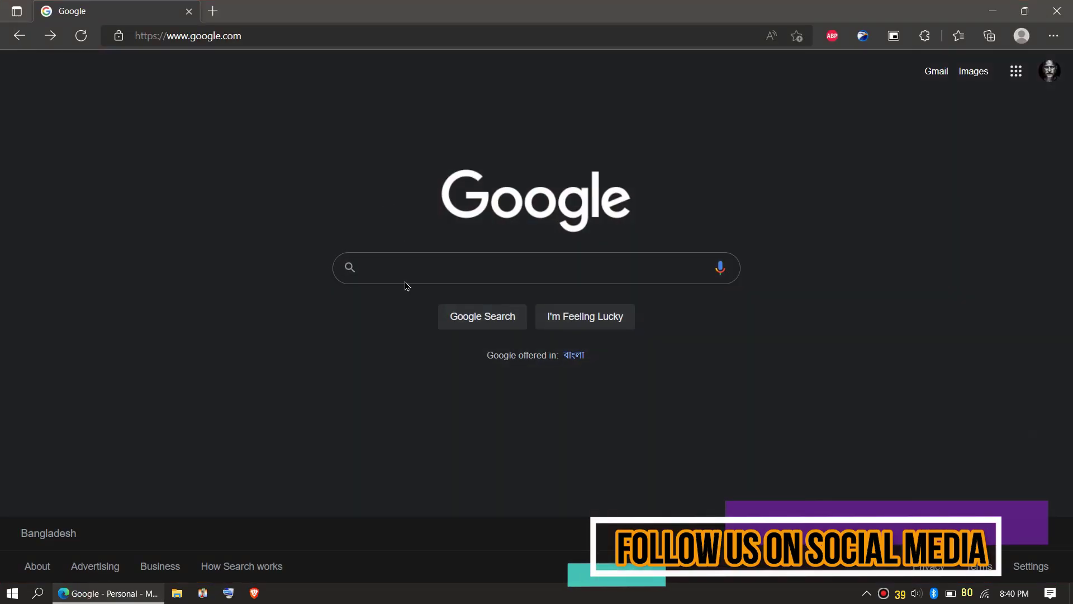
left_click(405, 268)
left_click(407, 299)
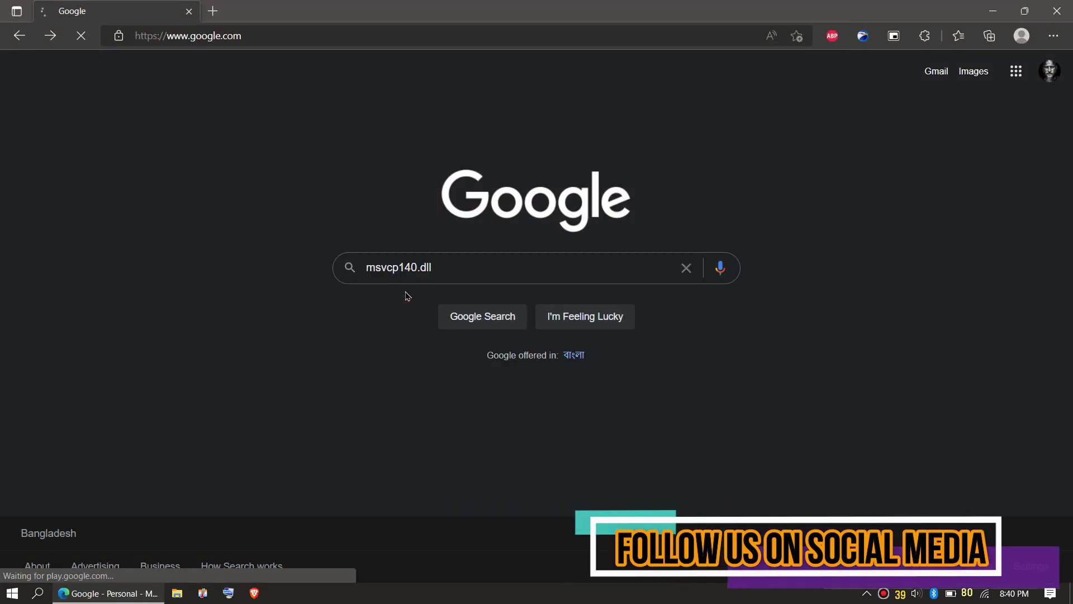
scroll(153, 188, "down", 4)
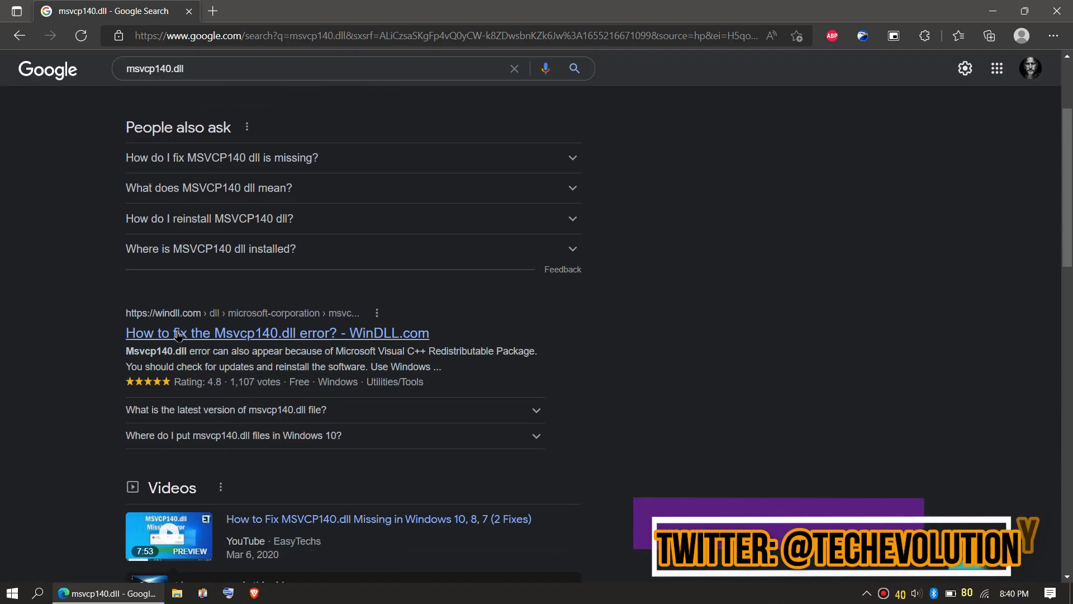
scroll(160, 252, "down", 4)
scroll(168, 318, "down", 4)
scroll(172, 363, "down", 2)
scroll(172, 363, "down", 4)
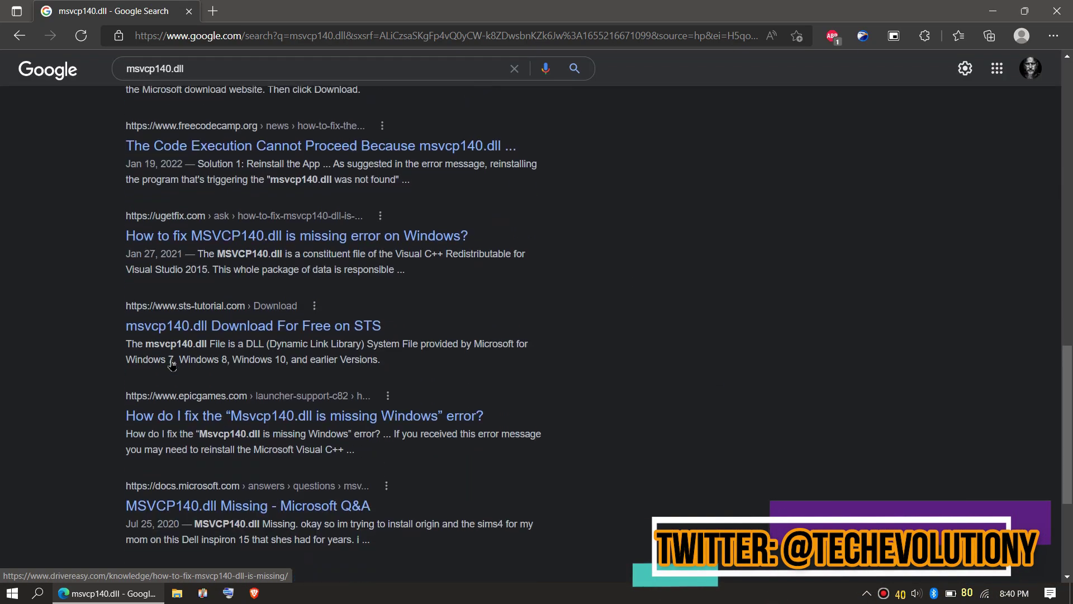
scroll(172, 336, "up", 5)
scroll(193, 252, "up", 6)
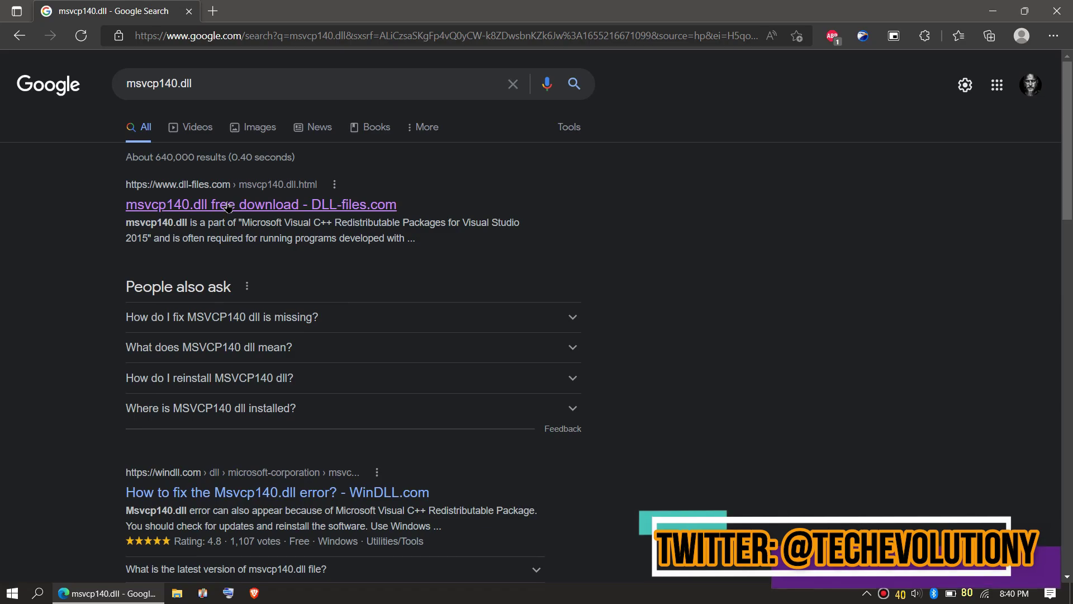
Step: Open DLL-files.com's msvcp140.dll page and highlight the 64-bit and 32-bit version details
left_click(227, 205)
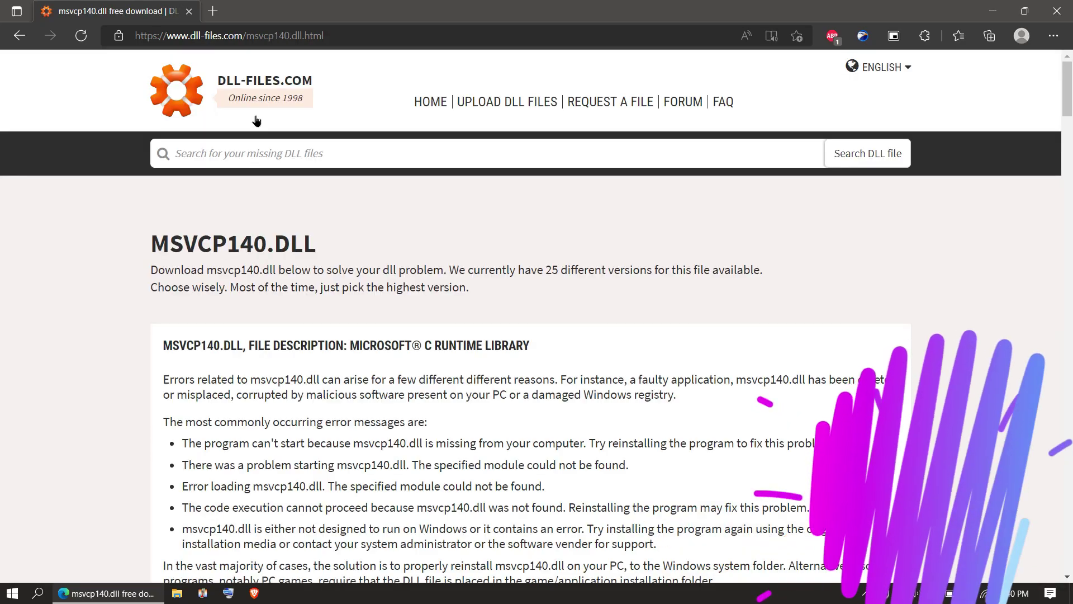
left_click(311, 36)
scroll(392, 294, "down", 3)
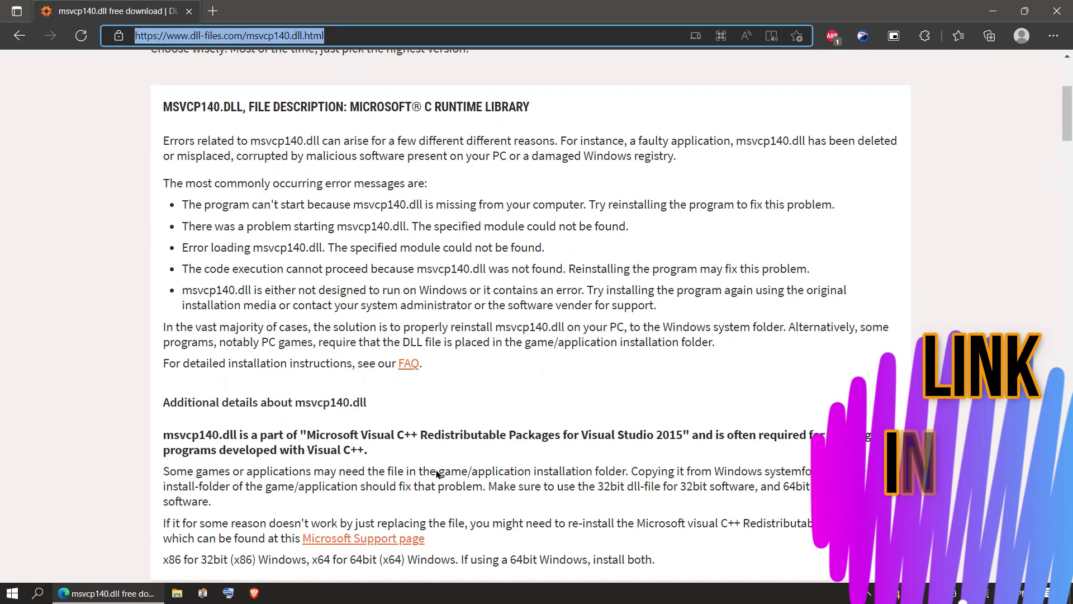
scroll(437, 472, "down", 4)
scroll(437, 336, "down", 3)
scroll(491, 164, "down", 2)
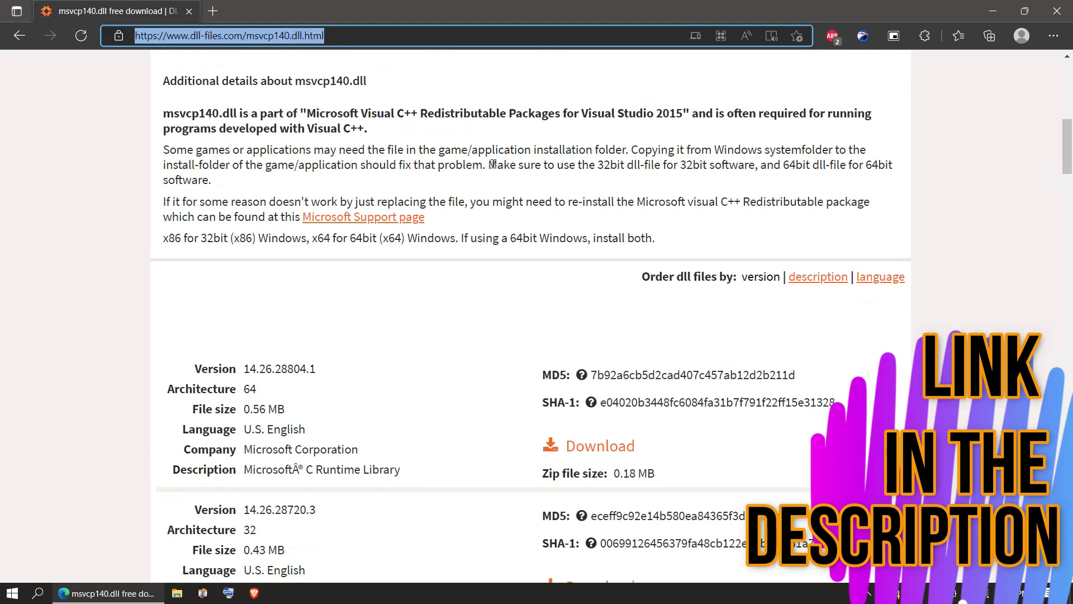
scroll(420, 382, "down", 2)
scroll(419, 383, "down", 1)
scroll(470, 294, "down", 2)
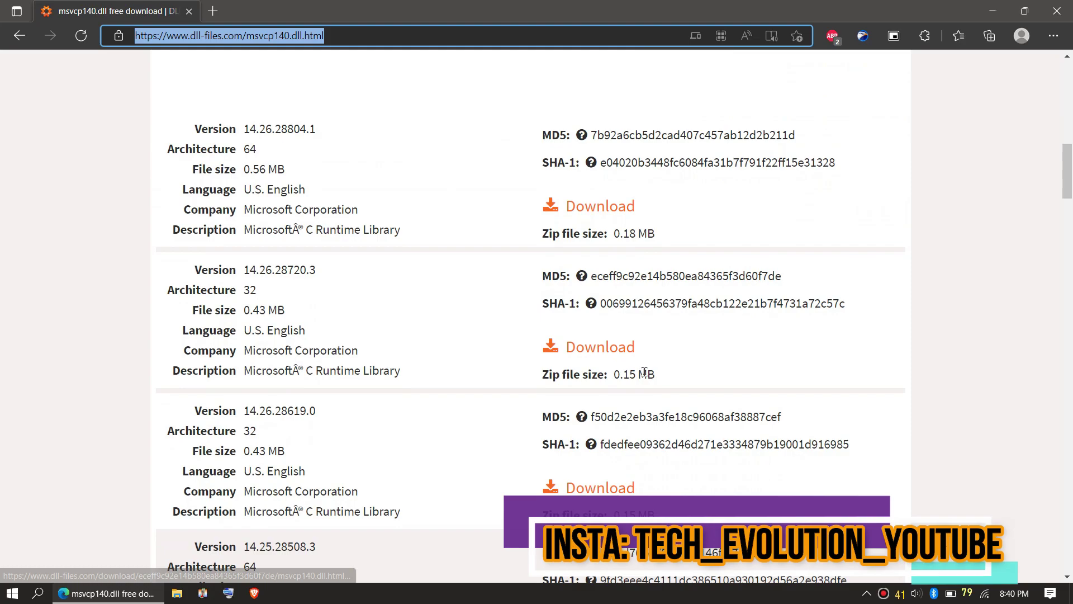
left_click_drag(231, 118, 263, 168)
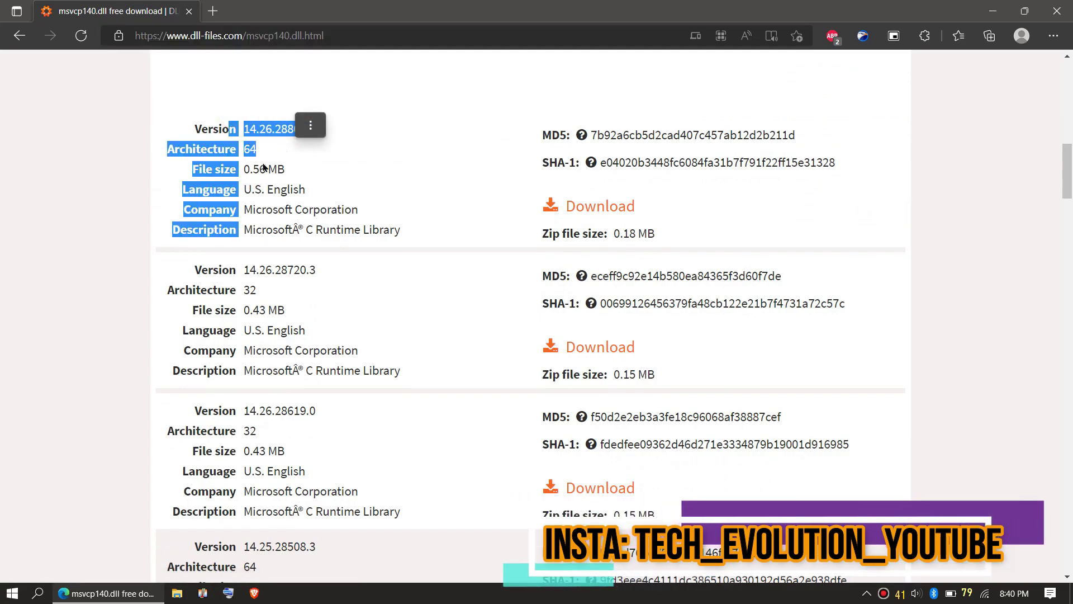
left_click_drag(208, 270, 314, 332)
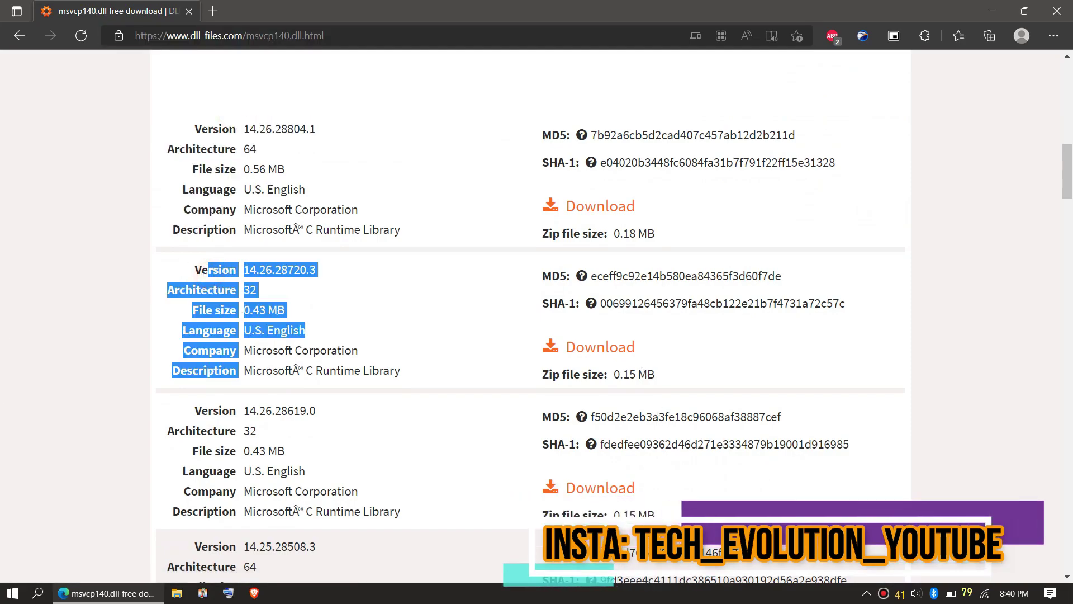
Step: Launch System Information from Start, check the x64-based PC system type, and close it
key("super")
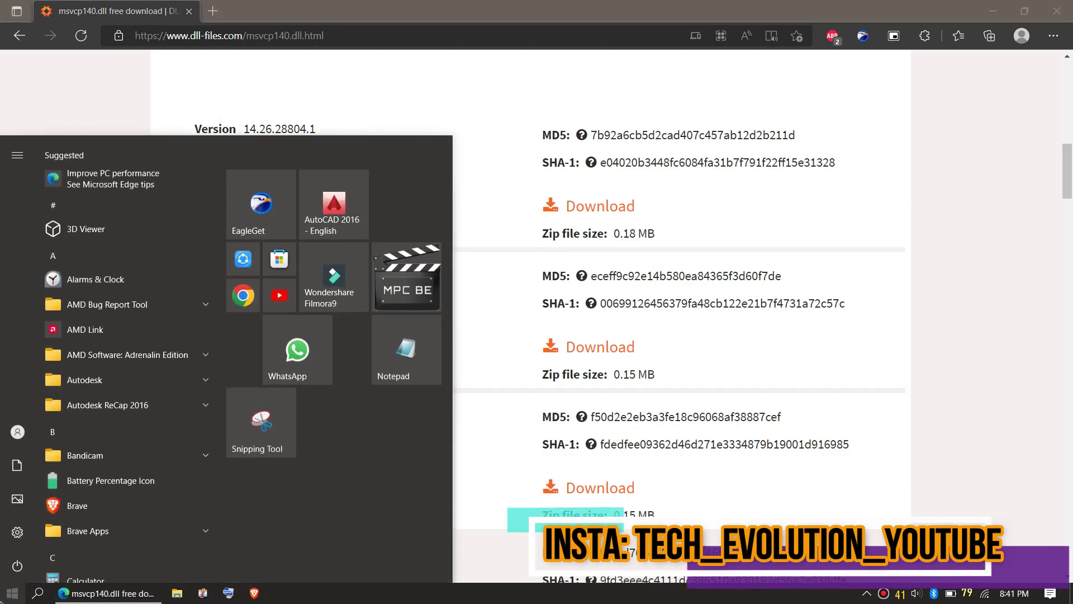
type("syst")
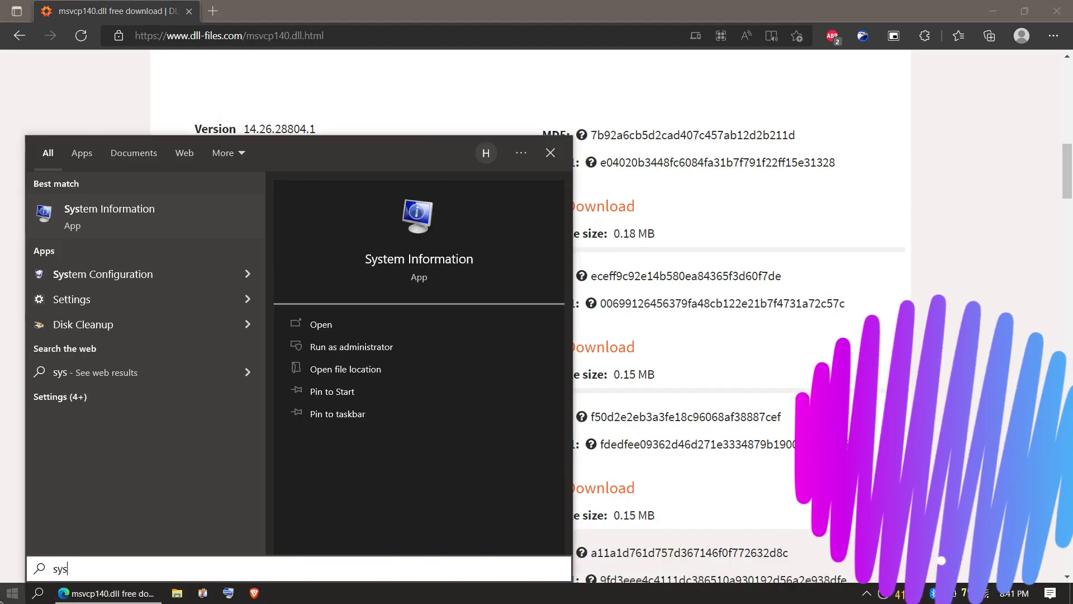
key("Return")
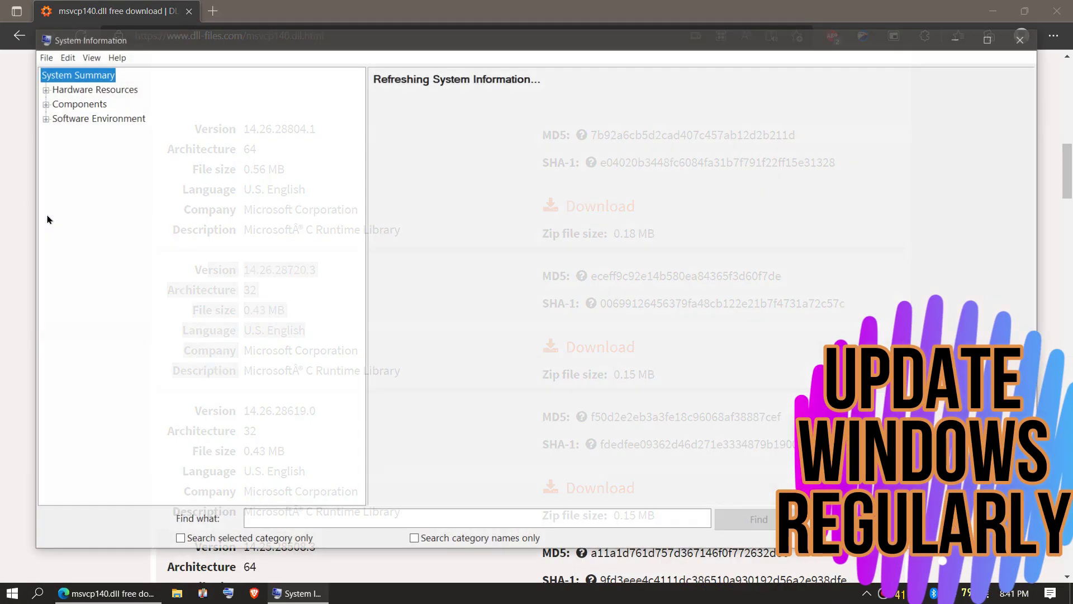
scroll(554, 279, "down", 2)
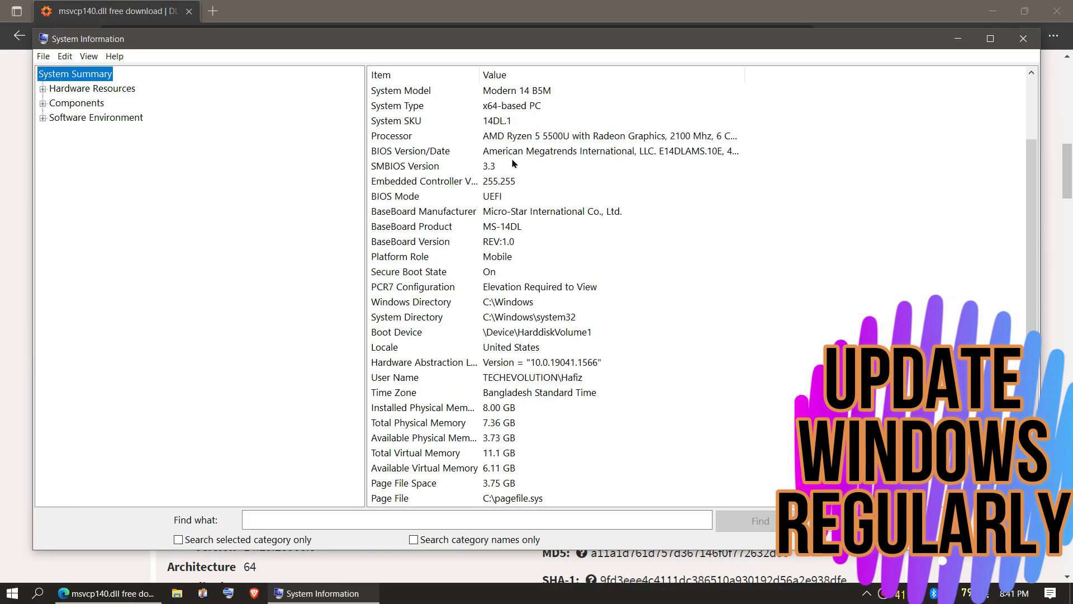
left_click(511, 106)
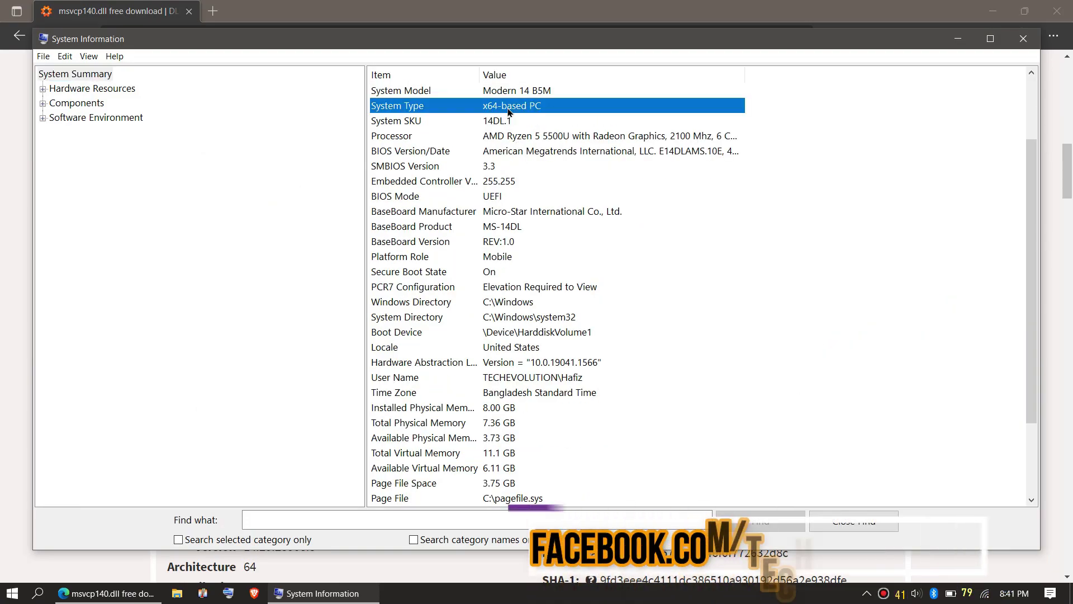
left_click(1022, 39)
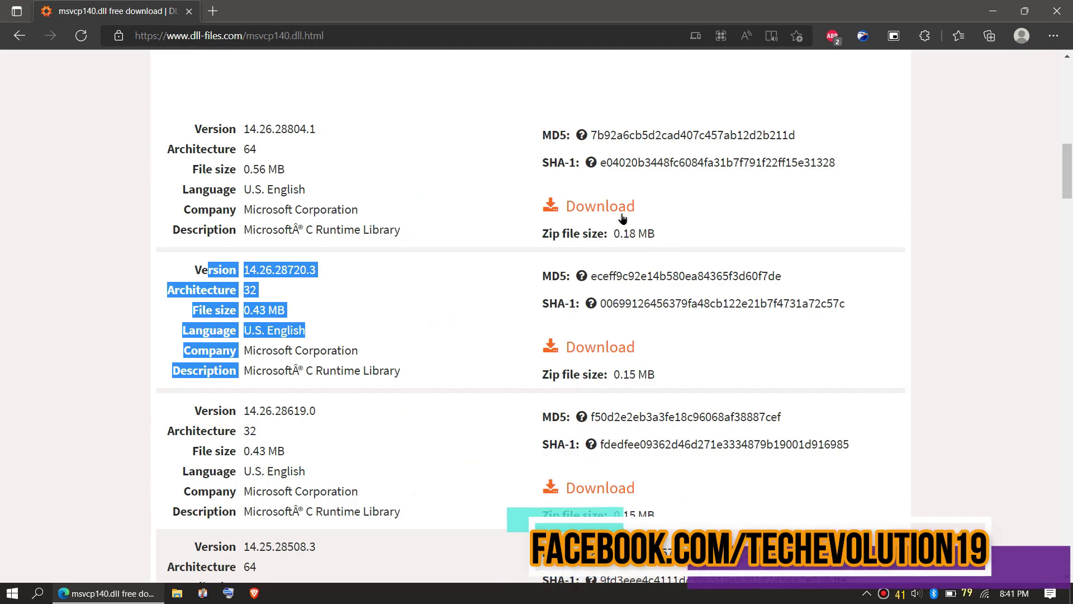
Step: Download the 64-bit msvcp140.dll version 14.26.28804.1 and confirm saving msvcp140.zip
left_click(600, 206)
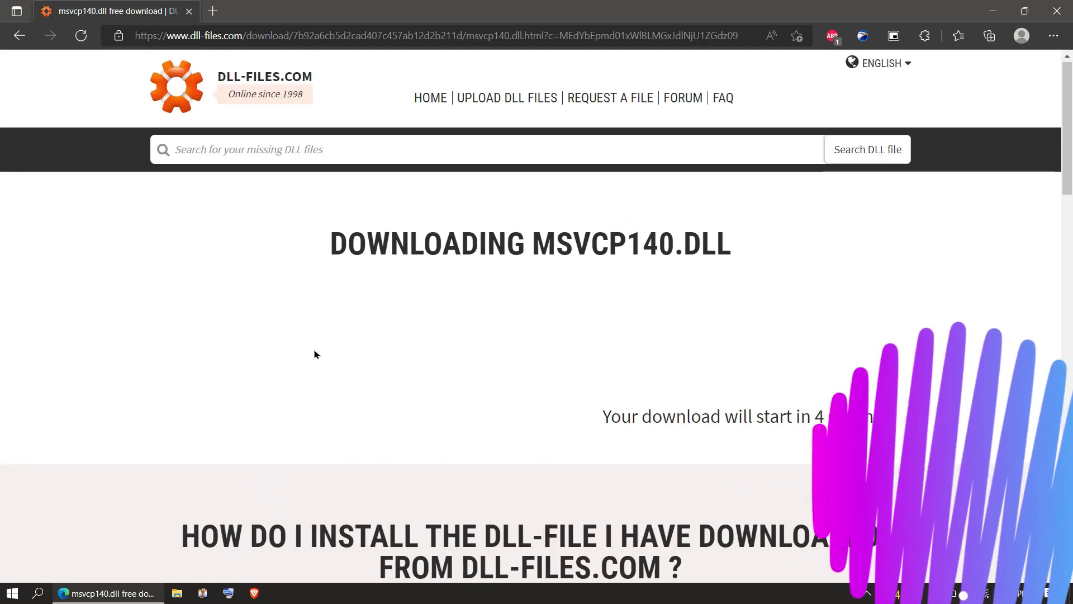
scroll(316, 354, "down", 1)
scroll(641, 342, "down", 2)
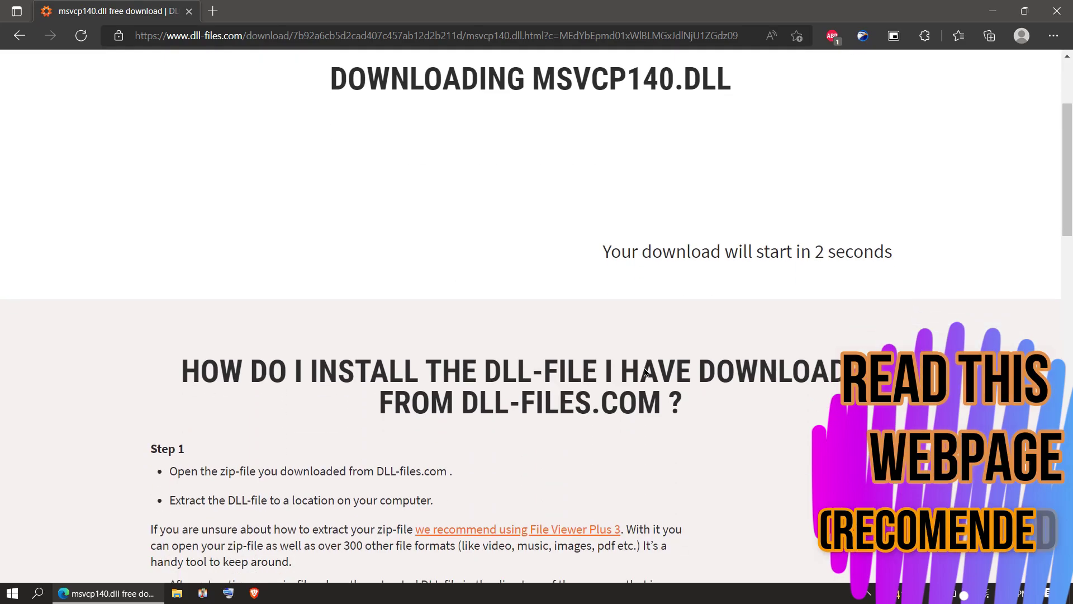
scroll(419, 294, "down", 2)
scroll(297, 132, "down", 2)
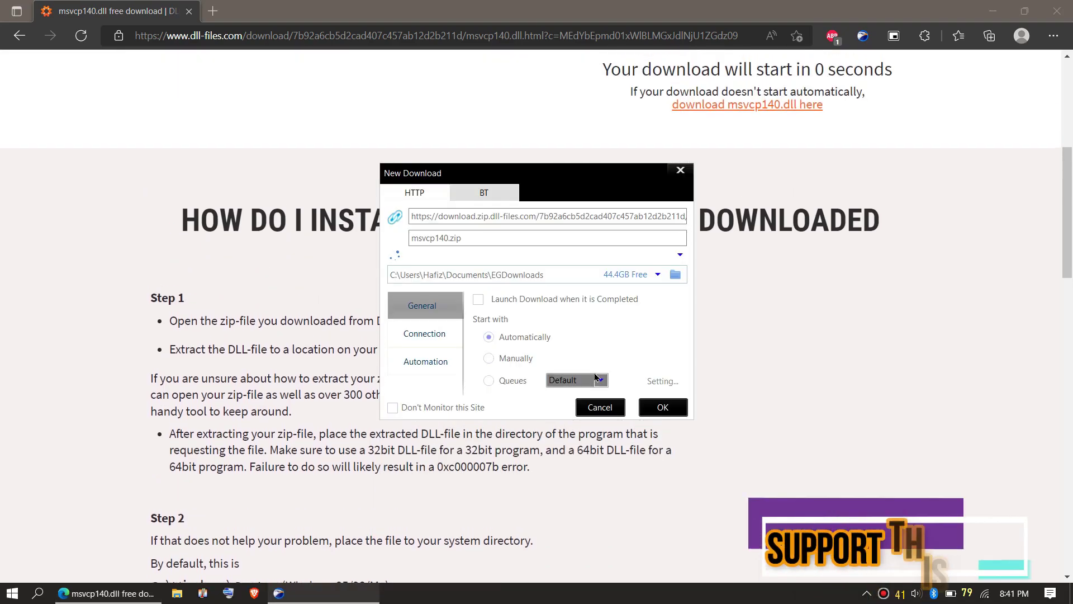
left_click(660, 408)
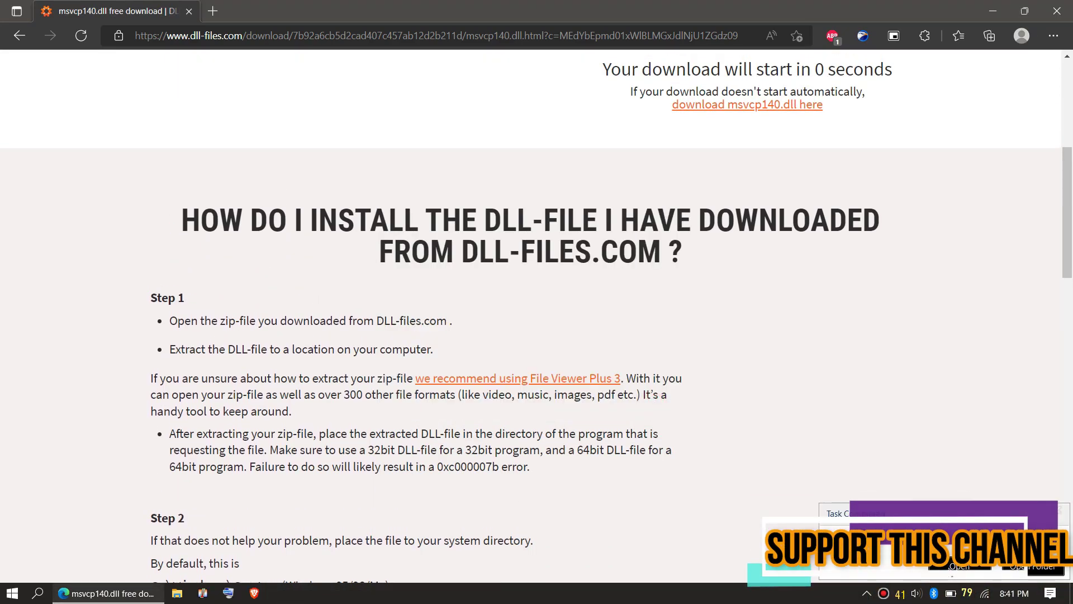
Step: Open msvcp140(1).zip in WinRAR, select msvcp140.dll, and minimize the browser
left_click(960, 566)
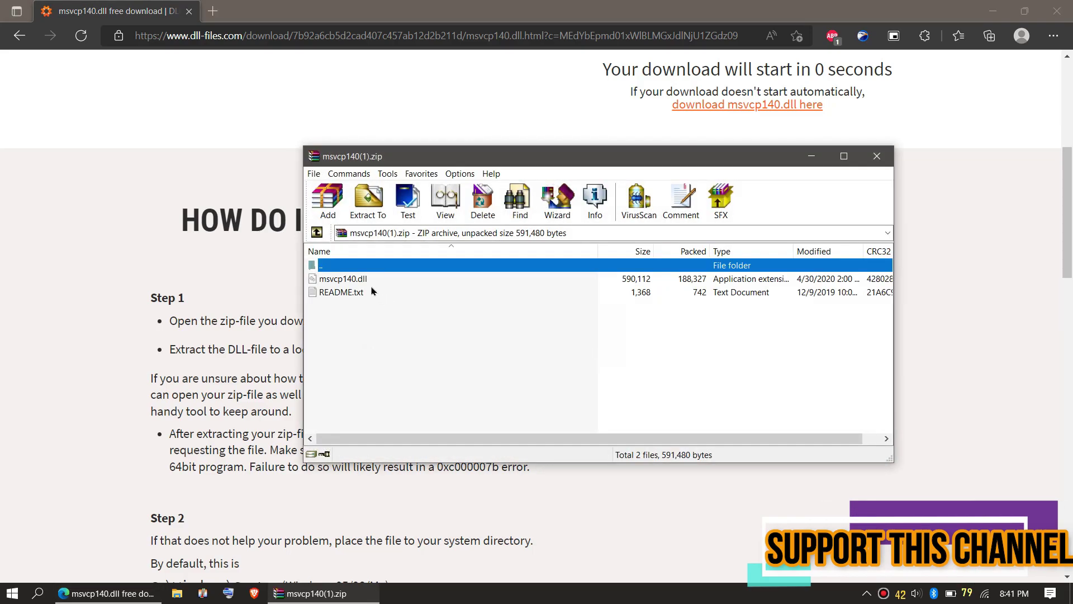
left_click(367, 280)
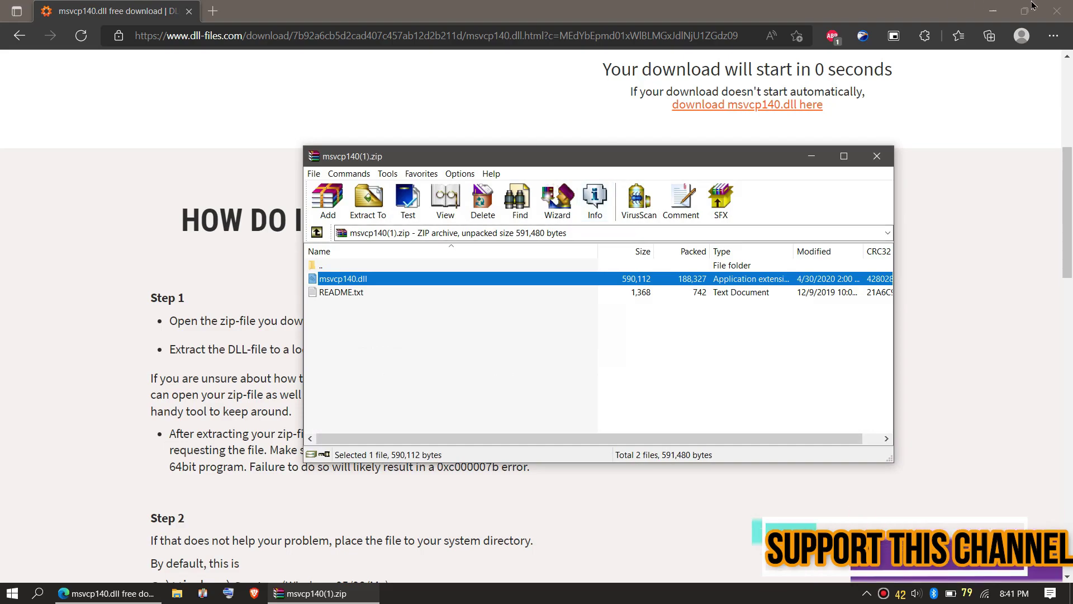
left_click(1002, 7)
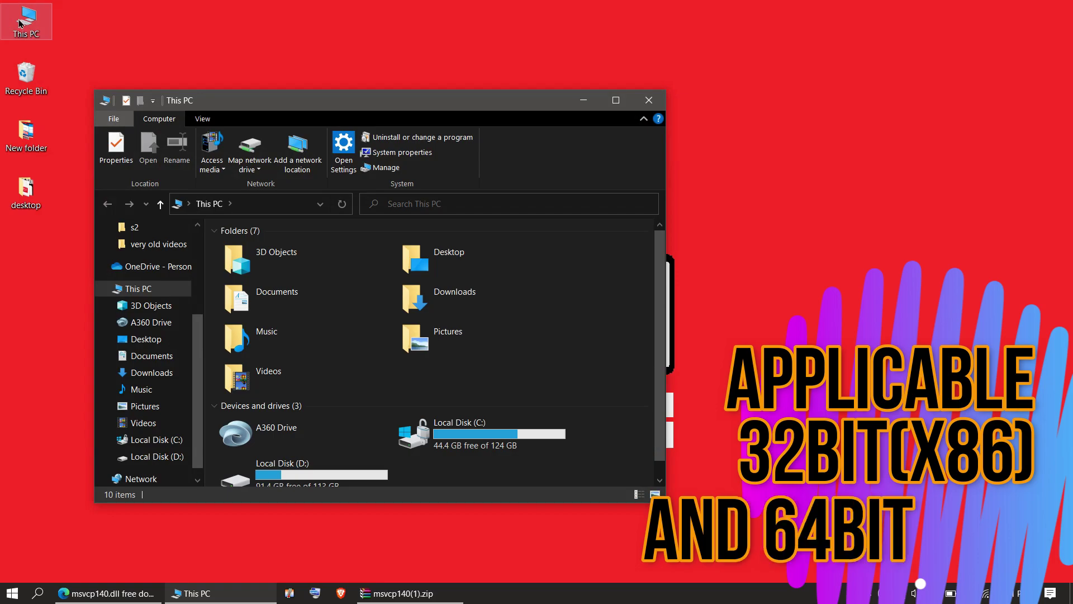
Step: Maximize This PC, browse to C:\Windows\System32, and bring the msvcp140 WinRAR archive forward
left_click(621, 102)
left_click(368, 265)
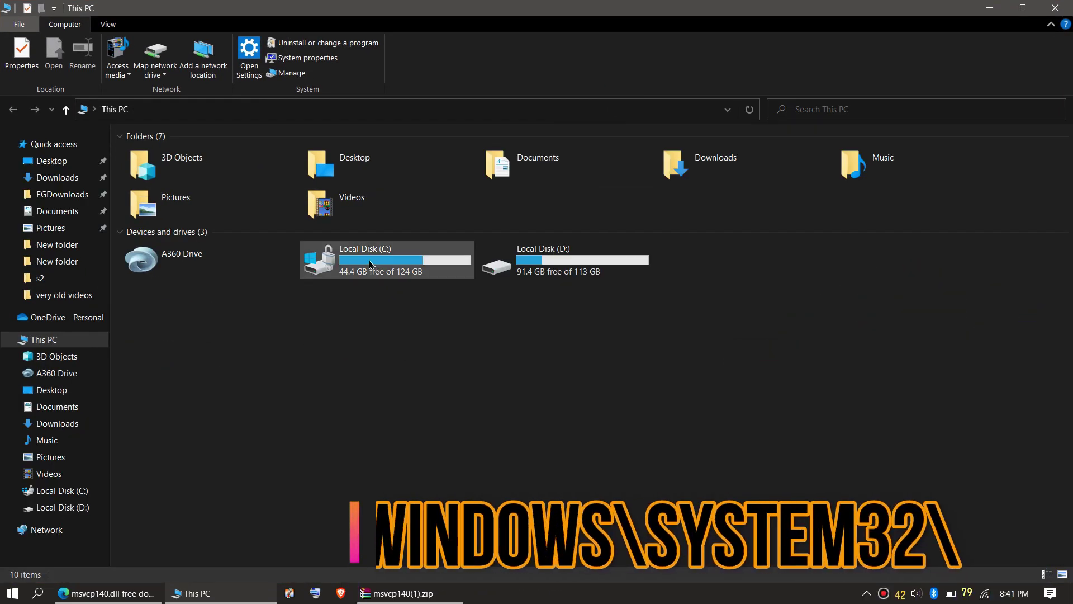
left_click(369, 265)
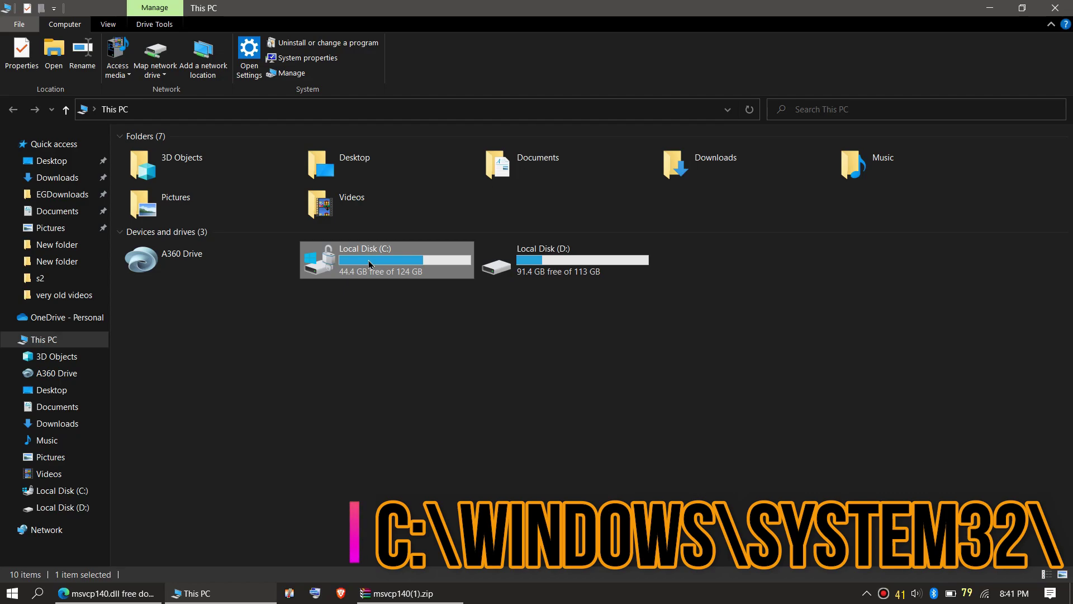
double_click(412, 277)
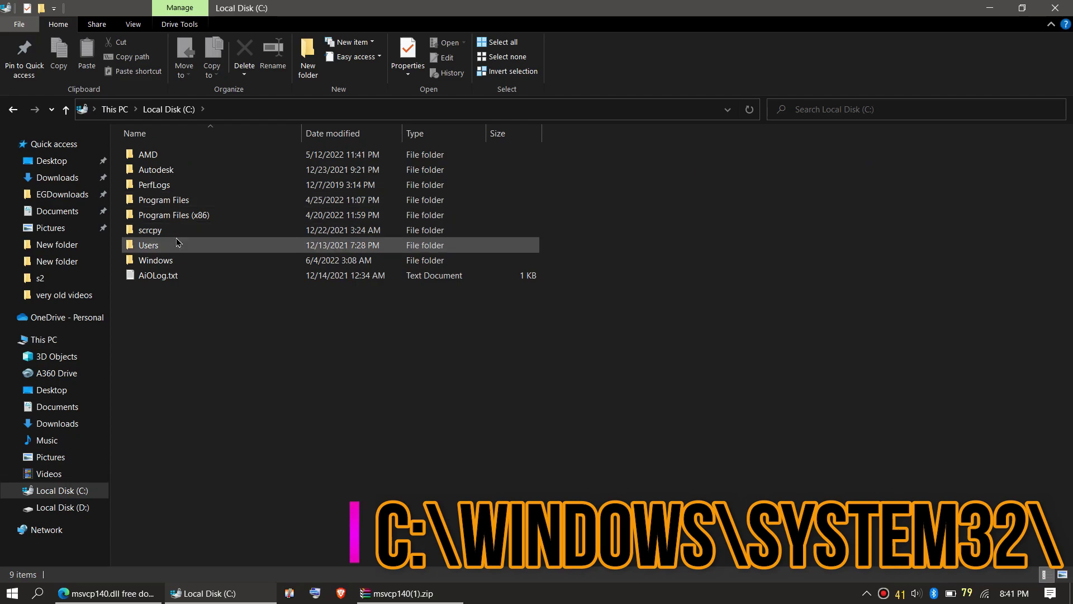
left_click(182, 261)
double_click(181, 260)
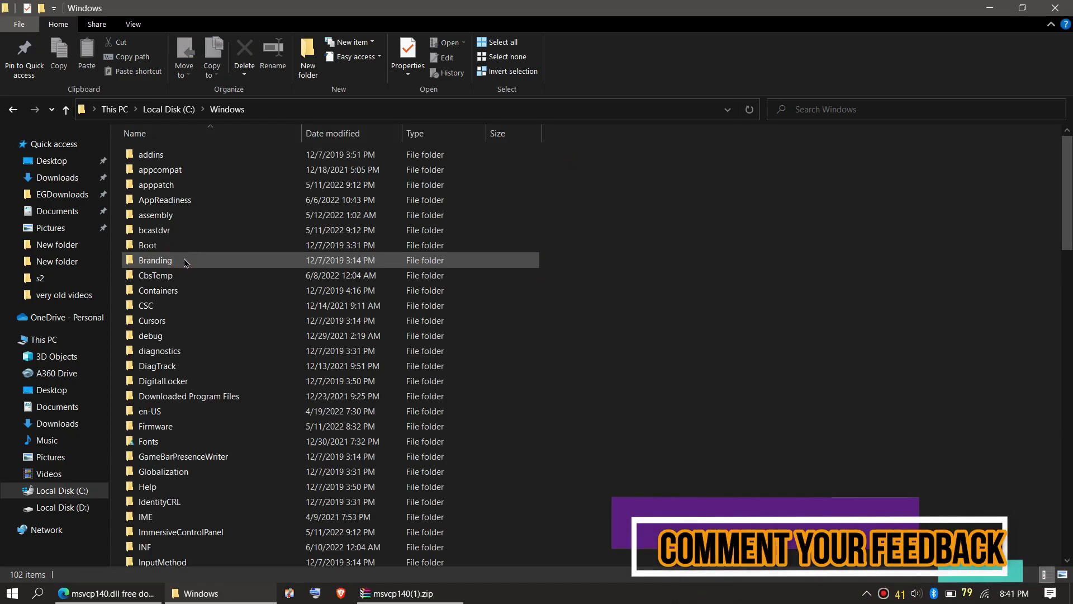
scroll(336, 336, "down", 5)
scroll(418, 398, "down", 5)
scroll(418, 399, "down", 3)
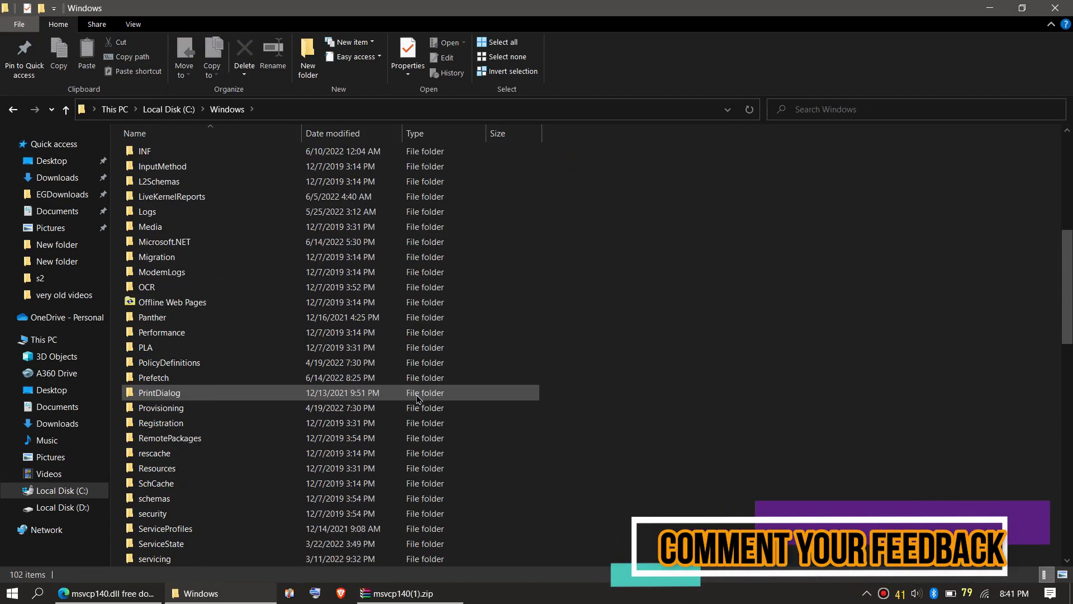
scroll(418, 399, "down", 2)
scroll(418, 399, "down", 2)
scroll(418, 399, "down", 1)
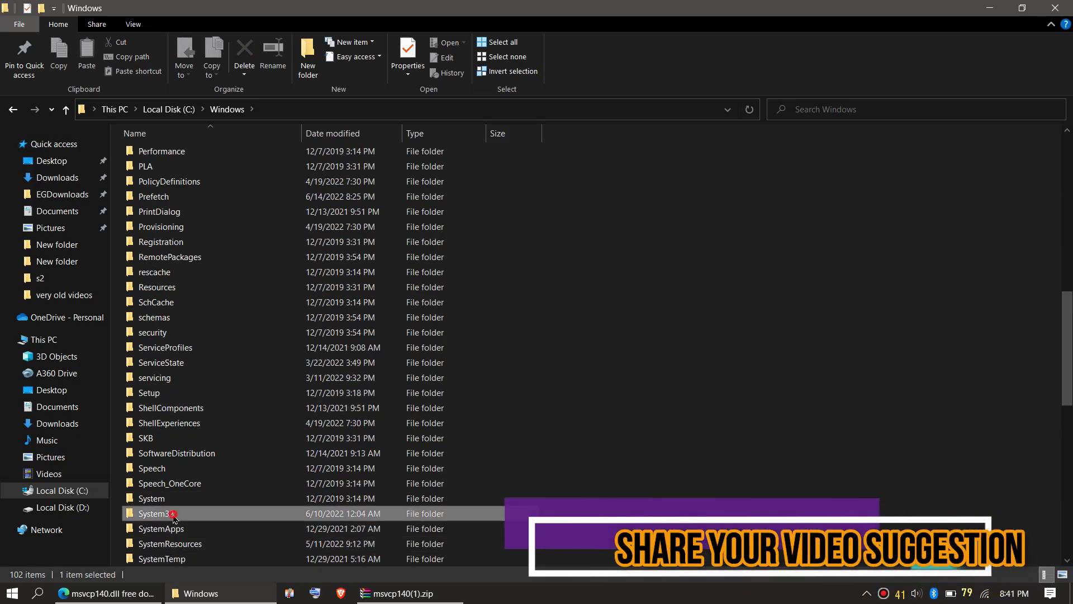
double_click(157, 513)
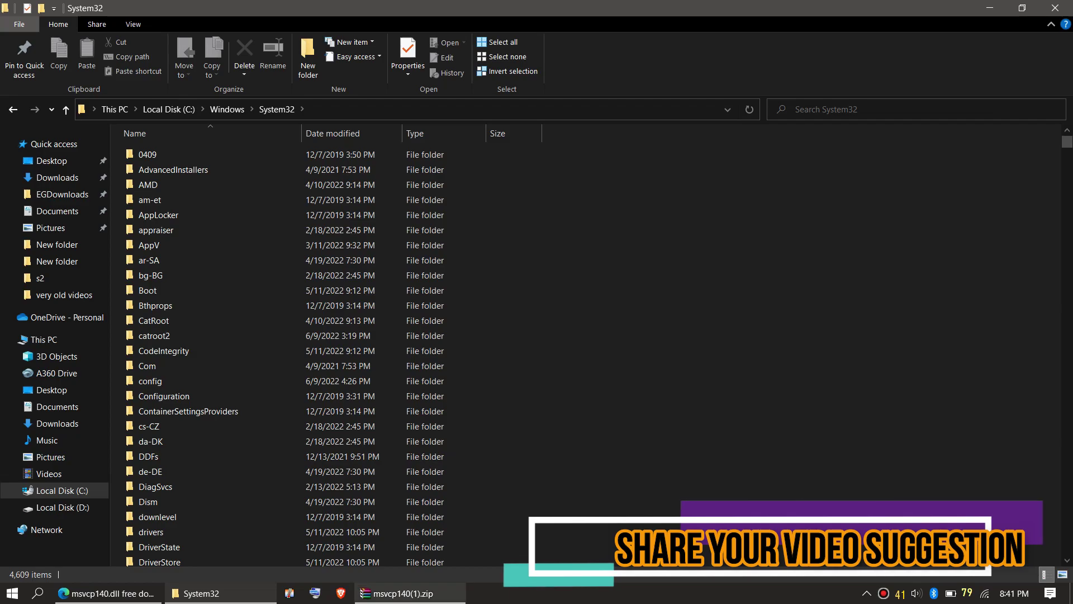
left_click(437, 594)
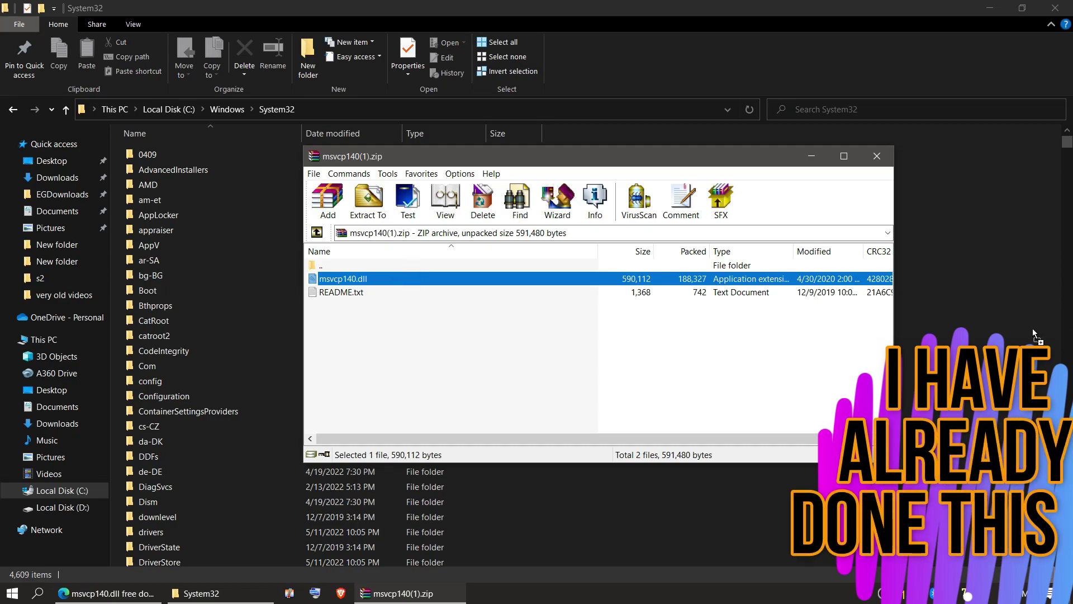
Step: Copy msvcp140.dll into System32, replacing the existing file, then minimize Explorer
left_click_drag(342, 279, 983, 321)
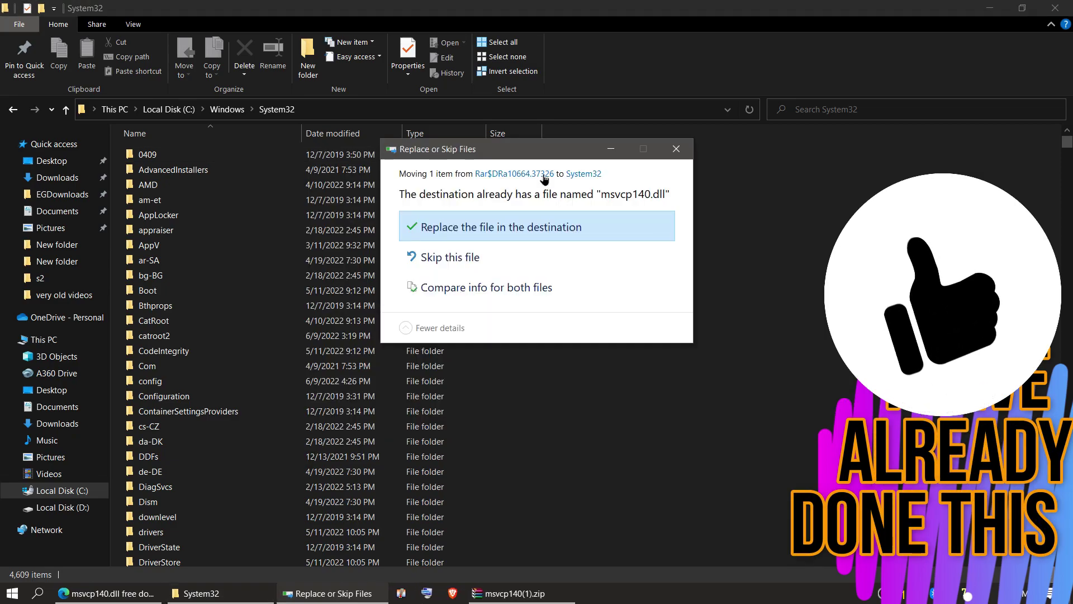
left_click(501, 227)
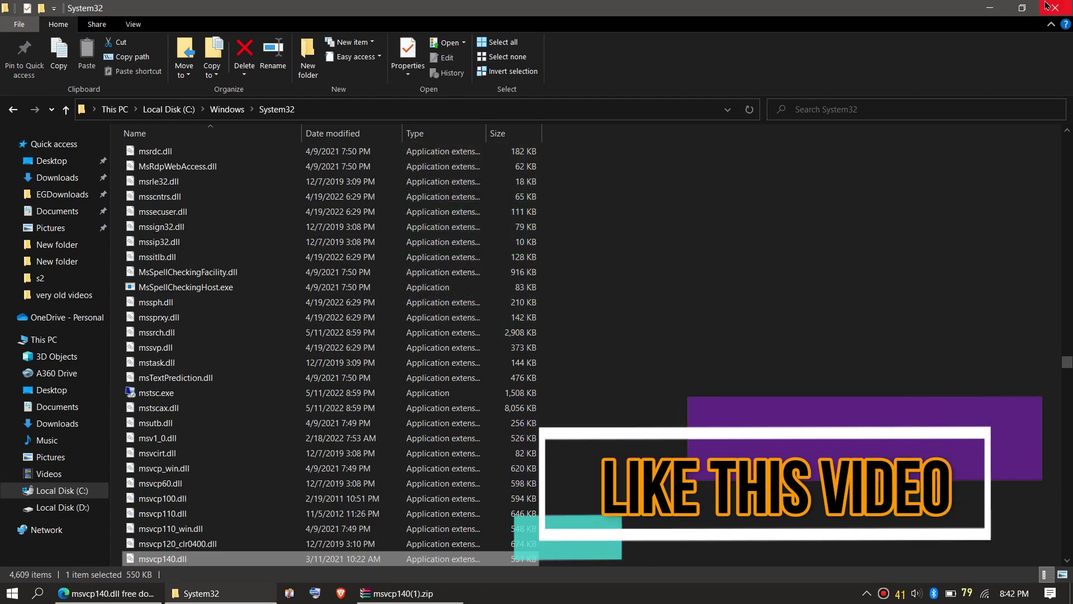
left_click(998, 9)
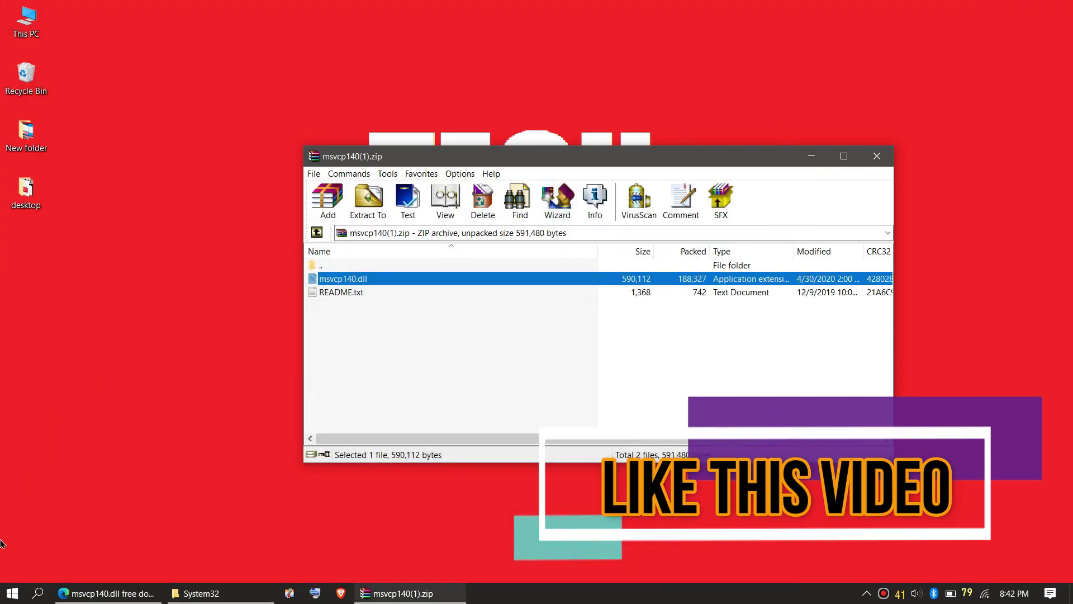
Step: Open and dismiss the Start menu, leaving the WinRAR archive on screen
left_click(12, 593)
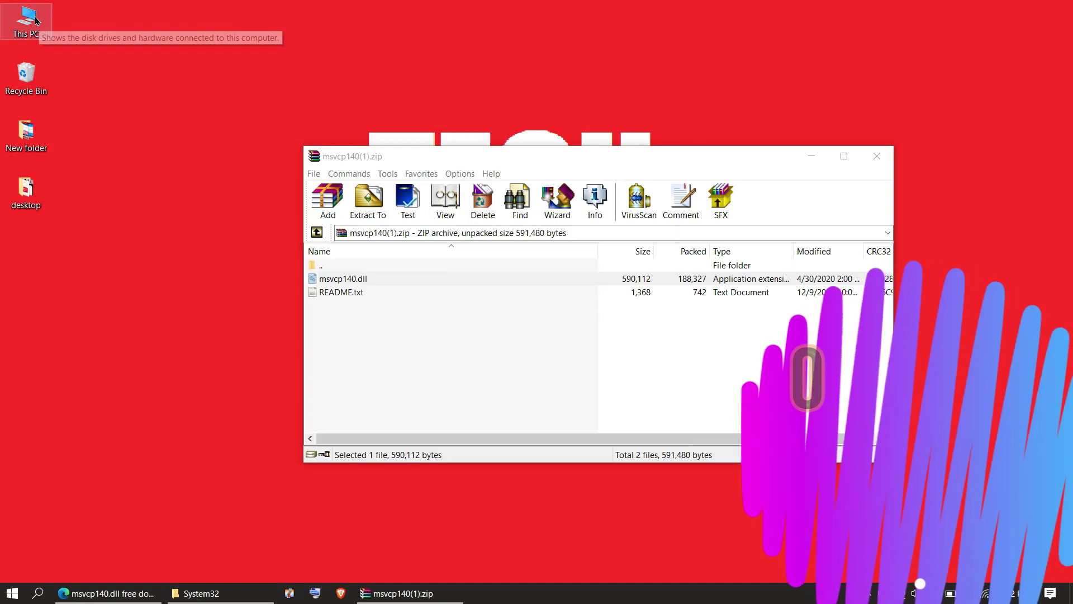
Step: Open a maximized This PC, browse to C:\Windows\SysWOW64, and select msvcp140.dll in WinRAR
double_click(33, 19)
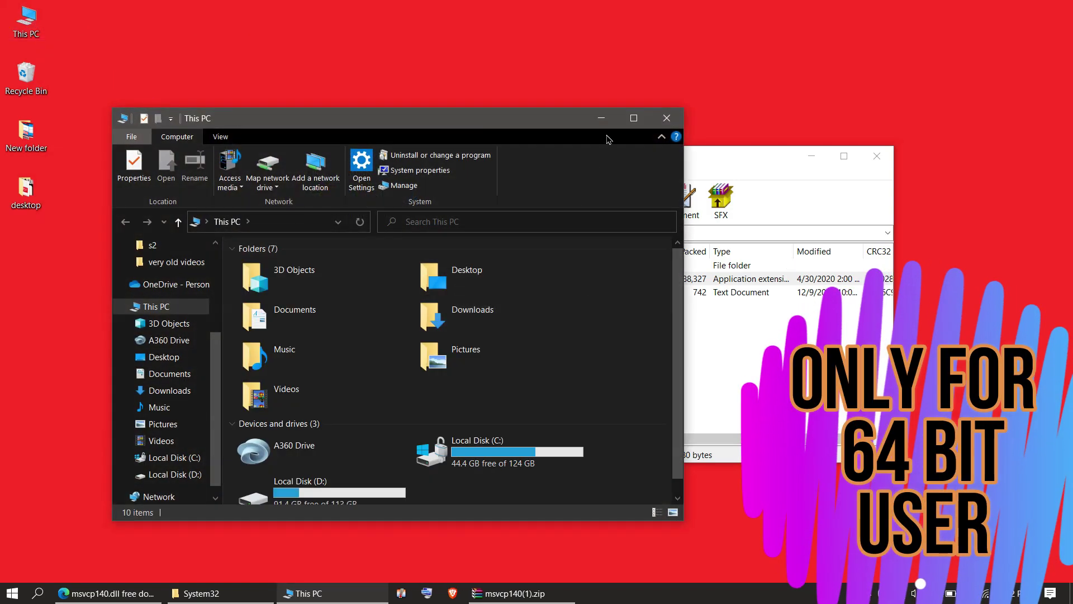
left_click(634, 118)
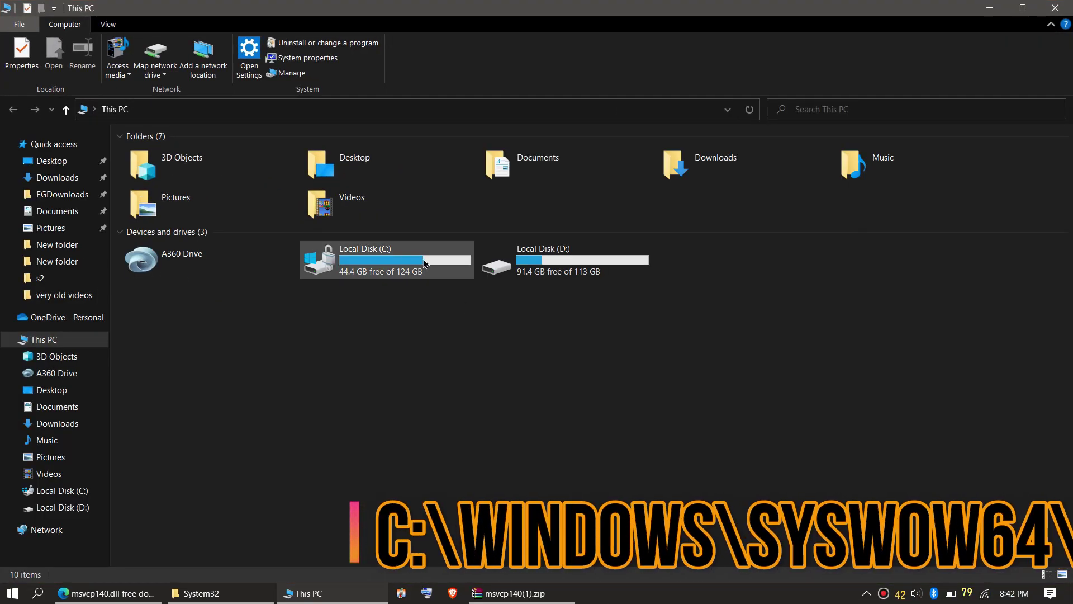
double_click(410, 254)
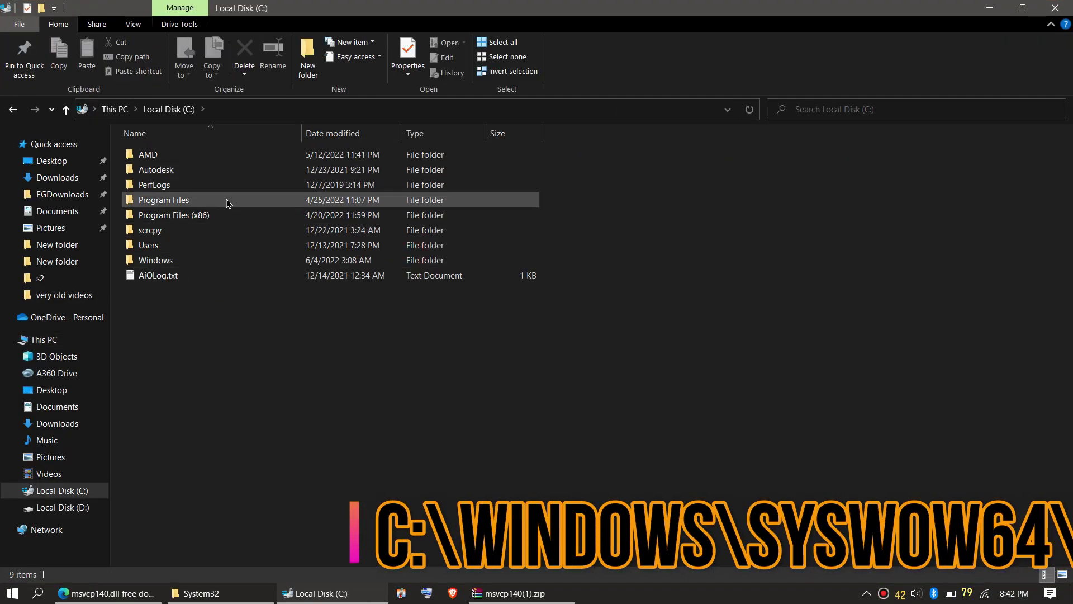
double_click(205, 260)
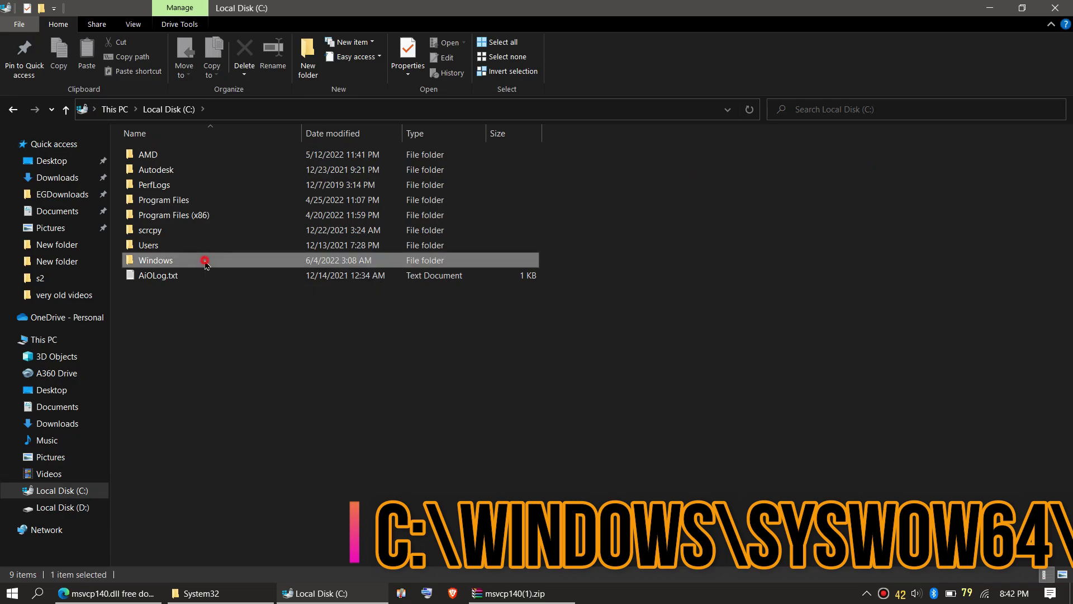
scroll(204, 264, "down", 5)
scroll(252, 336, "down", 5)
scroll(294, 378, "down", 5)
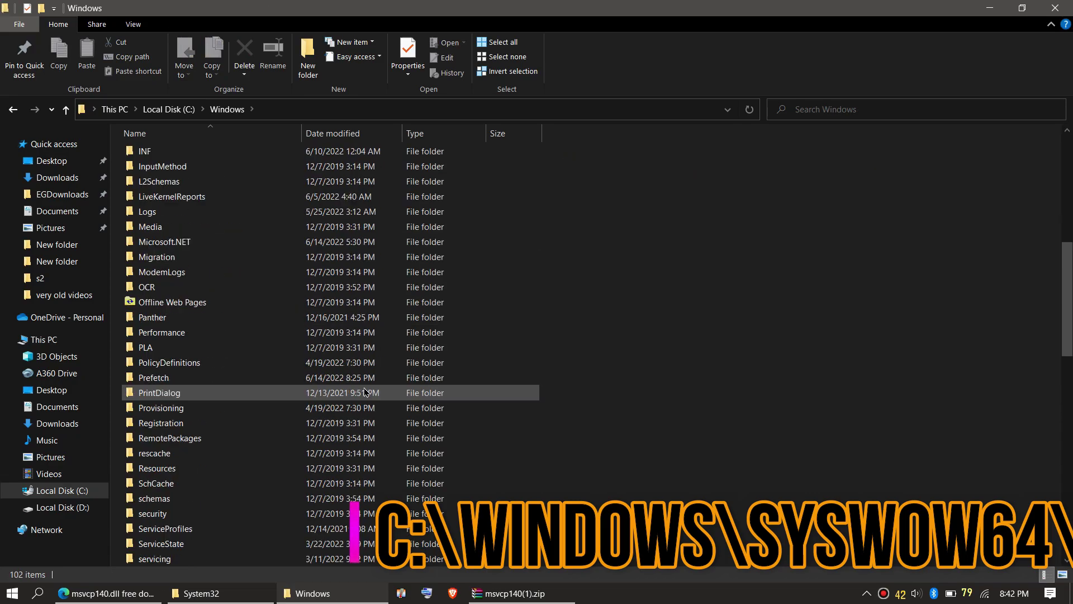
scroll(355, 411, "down", 5)
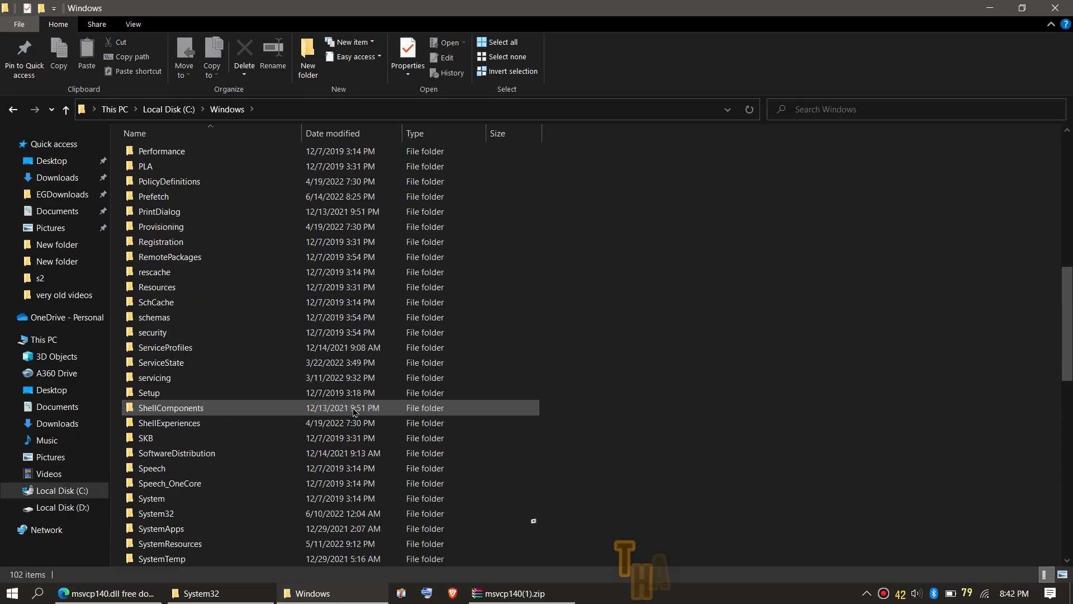
scroll(355, 411, "down", 3)
scroll(353, 411, "down", 3)
scroll(346, 414, "down", 3)
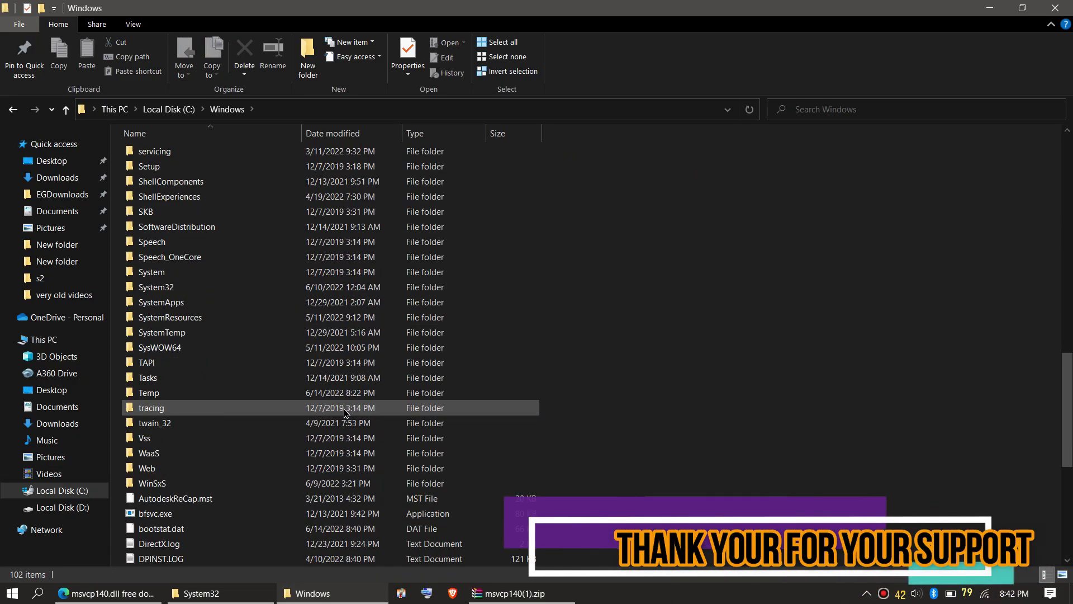
double_click(246, 349)
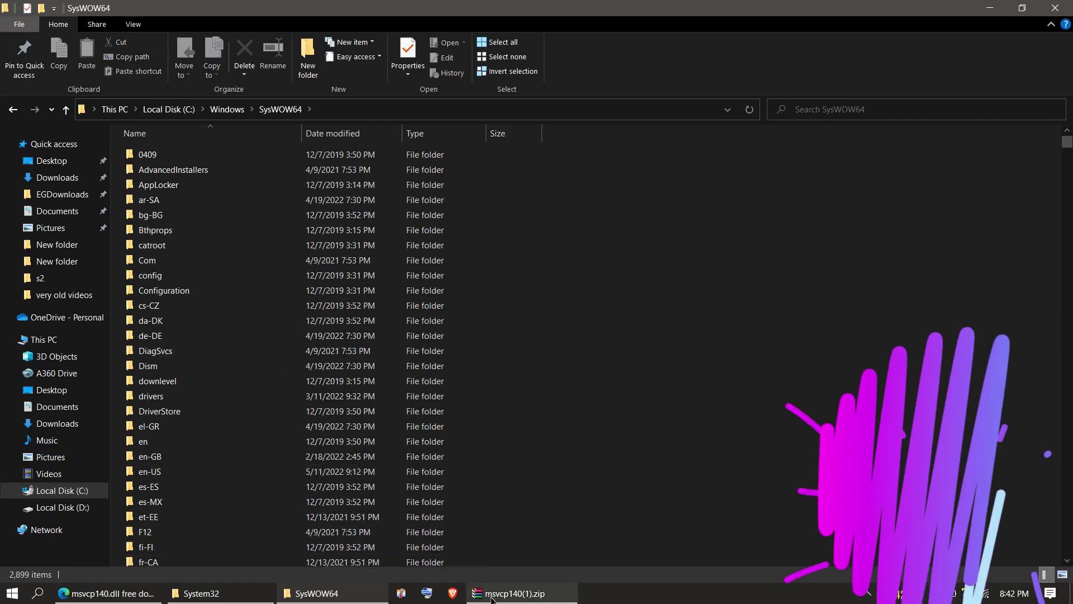
left_click(514, 593)
left_click(344, 278)
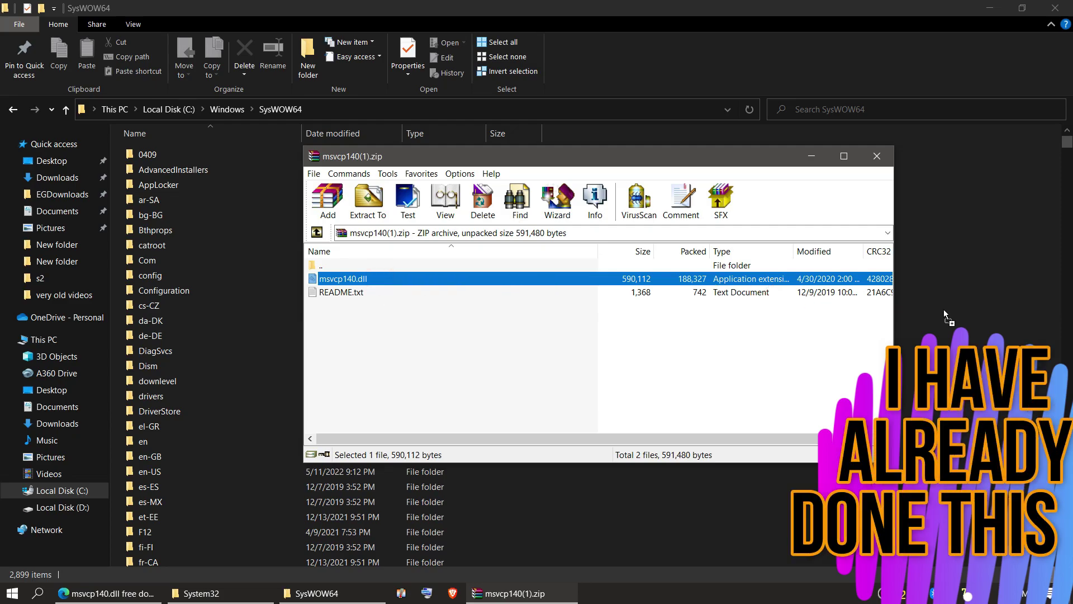
Step: Extract msvcp140.dll into SysWOW64, choosing 'Replace the file in the destination'
left_click_drag(945, 314, 945, 319)
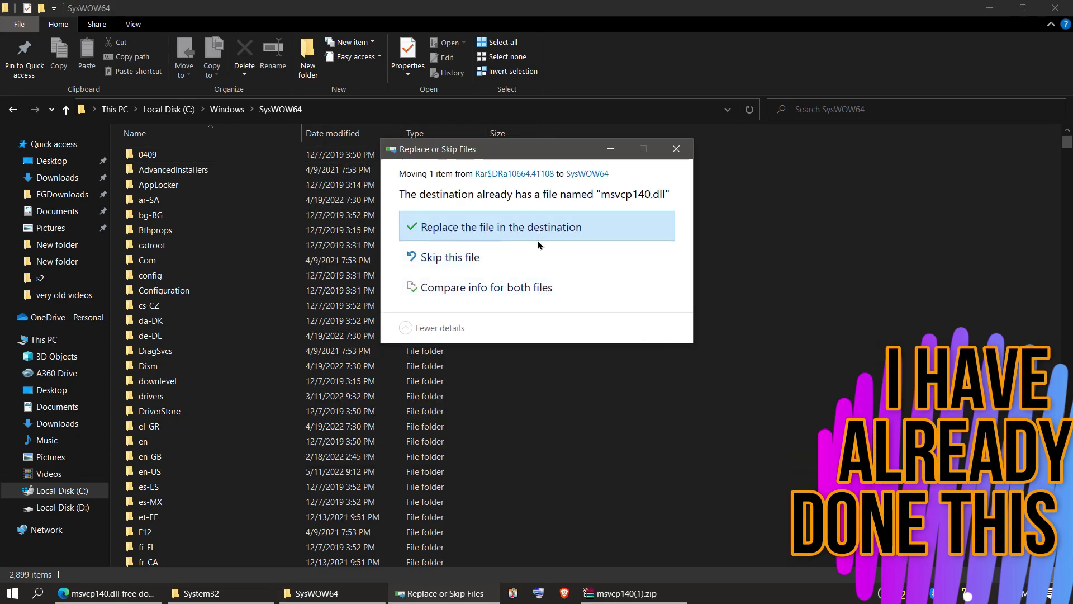
left_click(501, 226)
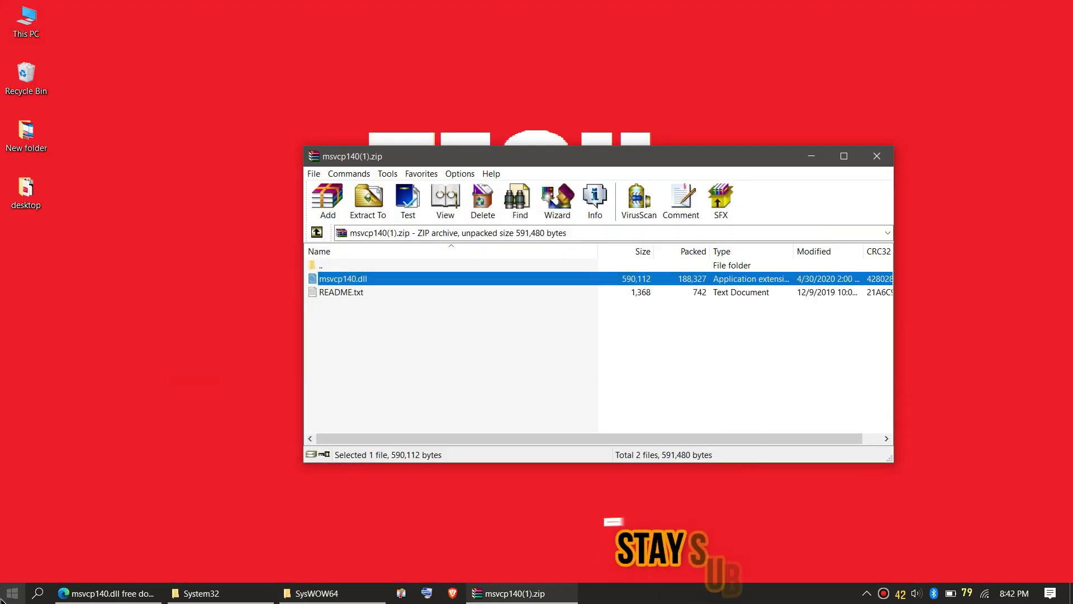
Step: Restart the PC from Start > Power, then select the MSVCP140 Community thread's address
left_click(13, 592)
left_click(16, 566)
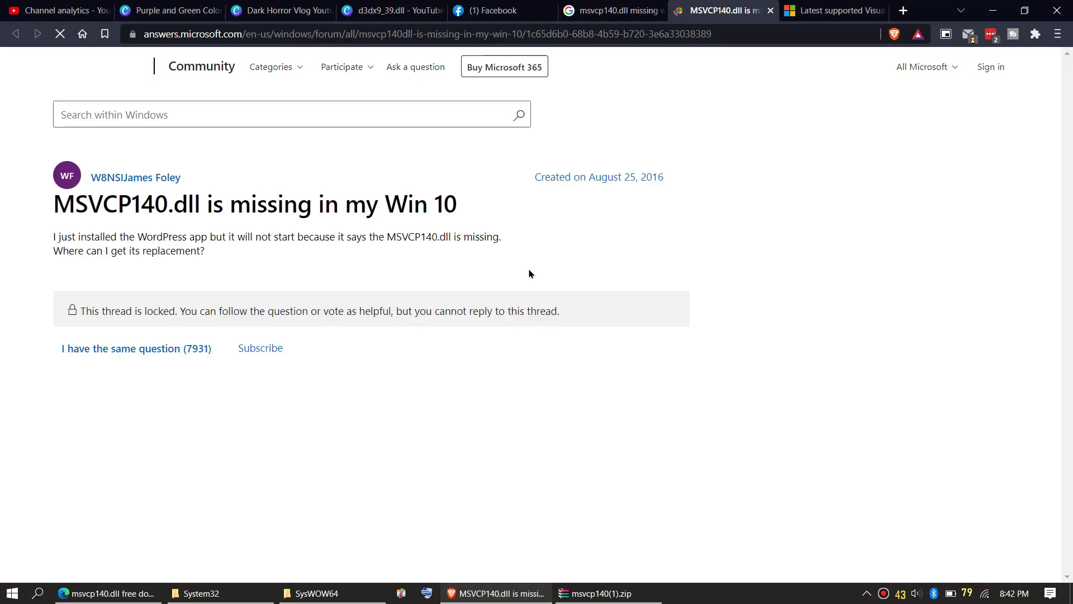
scroll(306, 274, "down", 3)
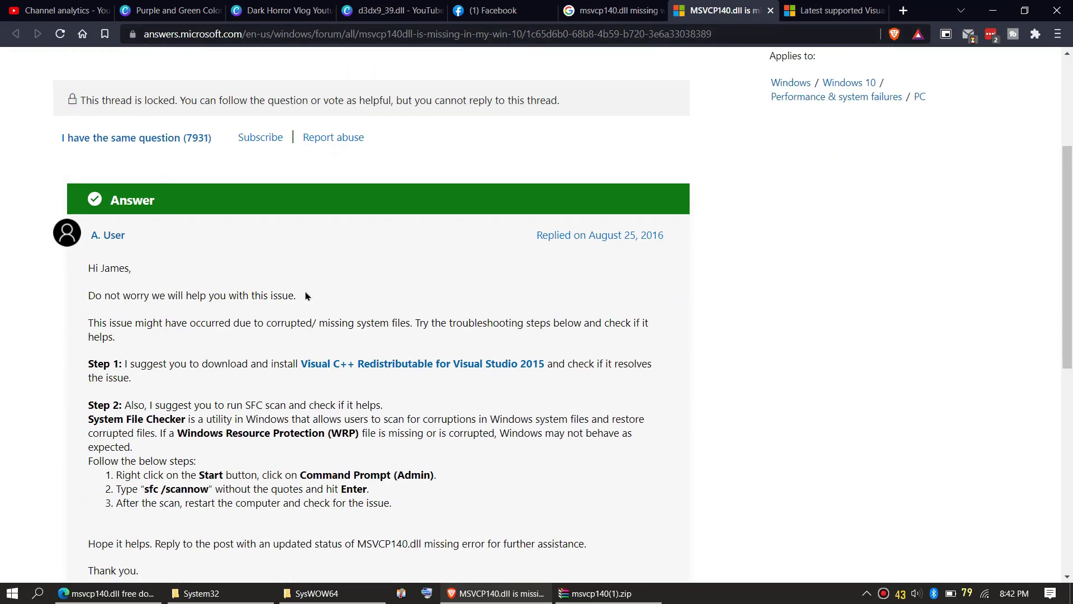
scroll(306, 295, "down", 5)
scroll(305, 296, "down", 3)
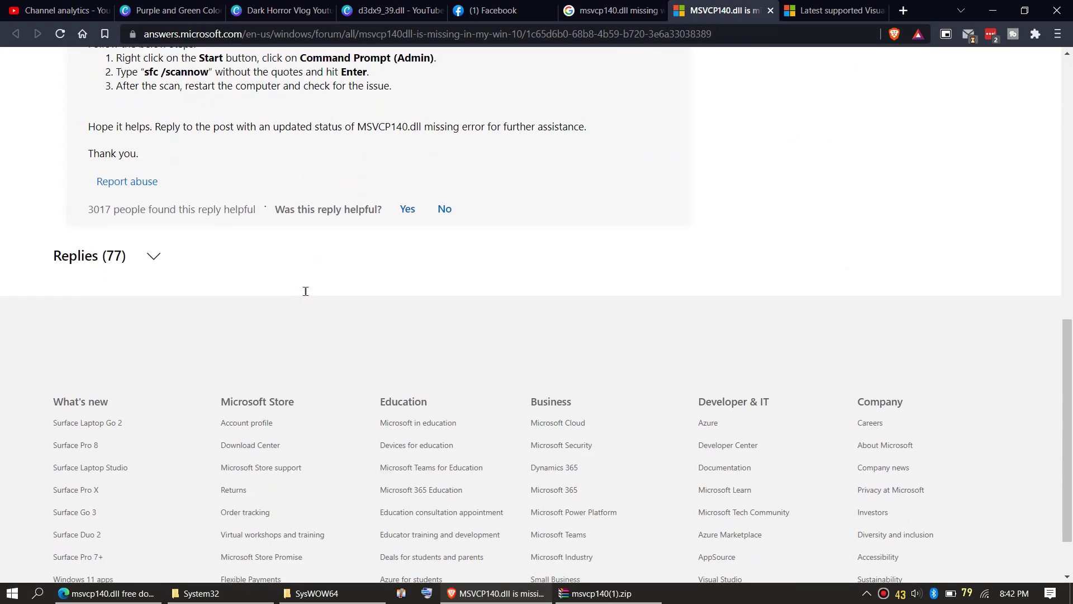
scroll(310, 297, "up", 6)
scroll(311, 297, "up", 4)
scroll(309, 297, "down", 2)
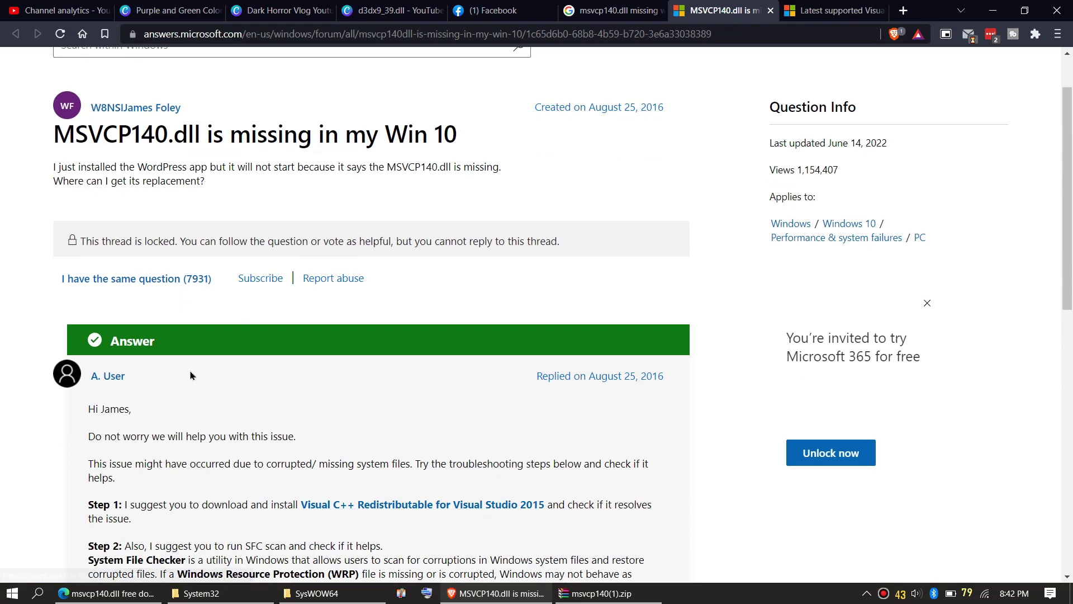
scroll(309, 297, "down", 1)
left_click(502, 36)
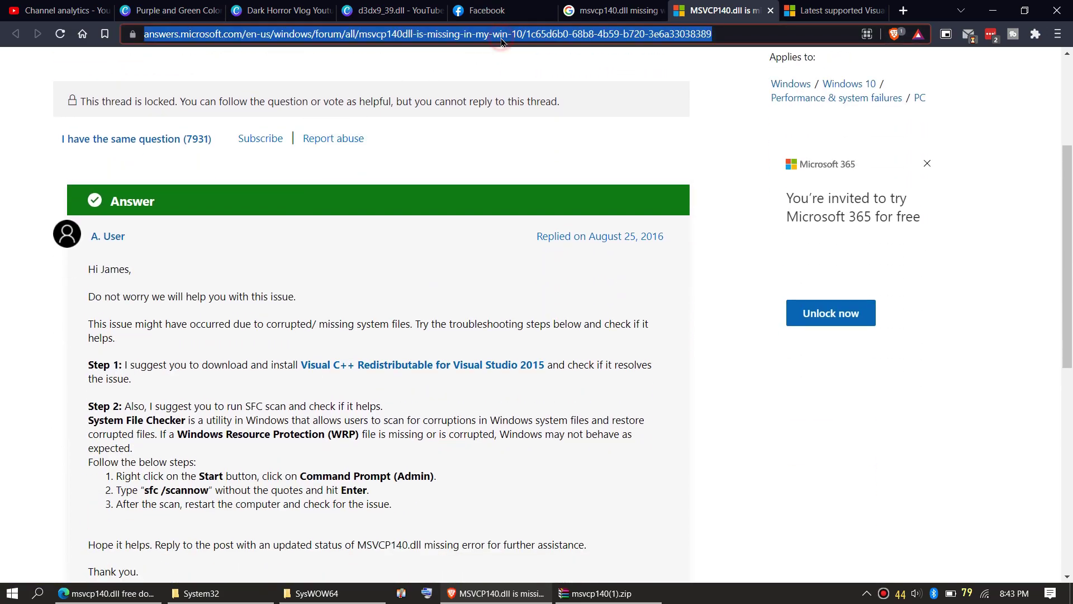
scroll(720, 303, "down", 2)
scroll(719, 315, "down", 1)
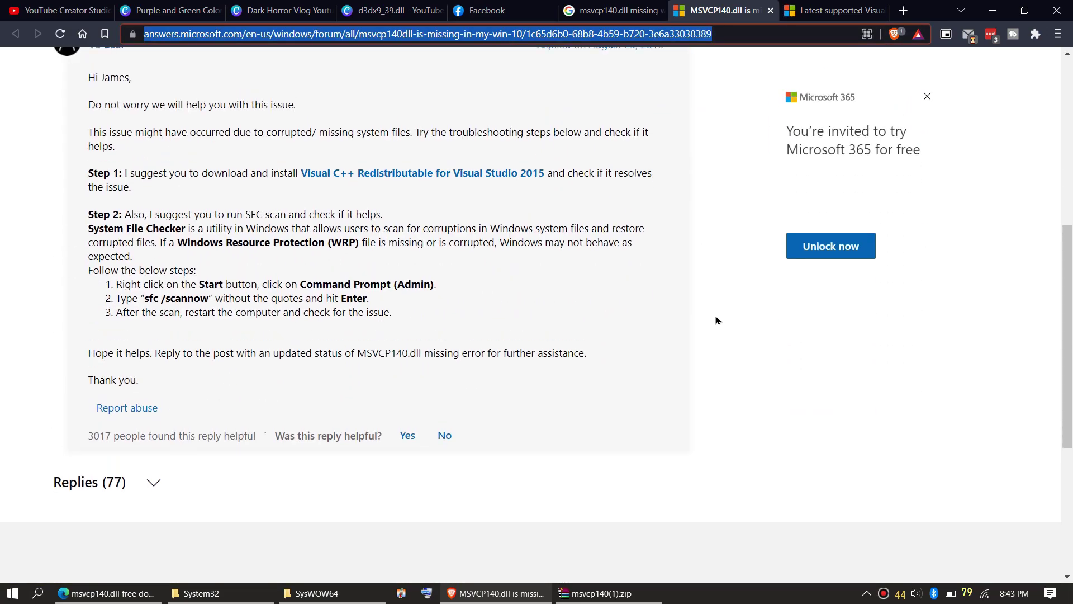
scroll(716, 319, "up", 4)
scroll(717, 320, "up", 2)
mouse_move(834, 10)
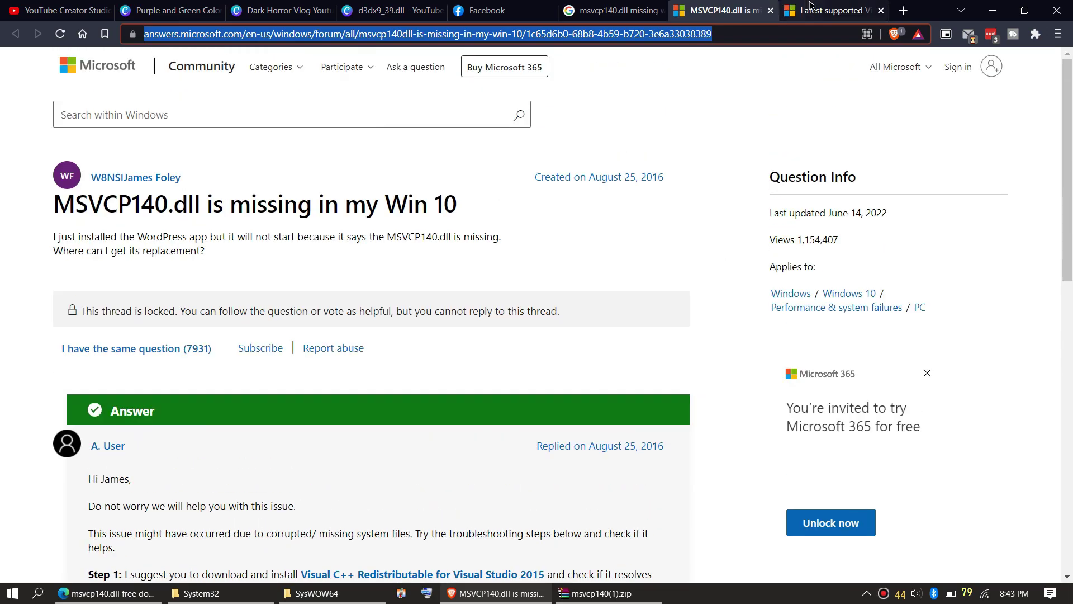
Step: On the Visual C++ Redistributable docs page, download the x64 installer vc_redist.x64.exe
left_click(812, 10)
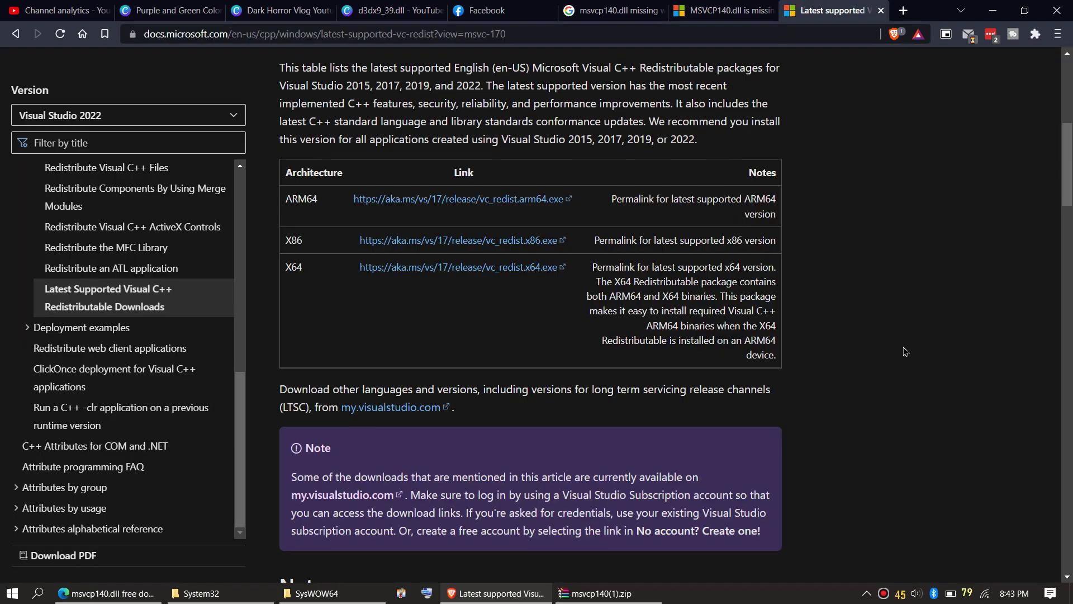
scroll(839, 262, "up", 3)
scroll(818, 300, "up", 3)
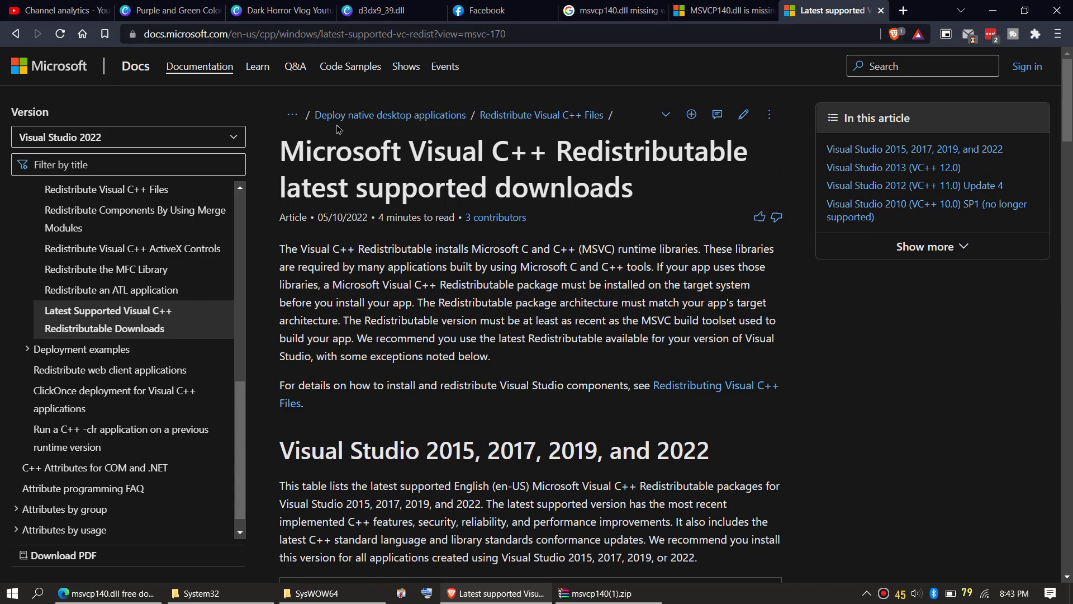
left_click(272, 34)
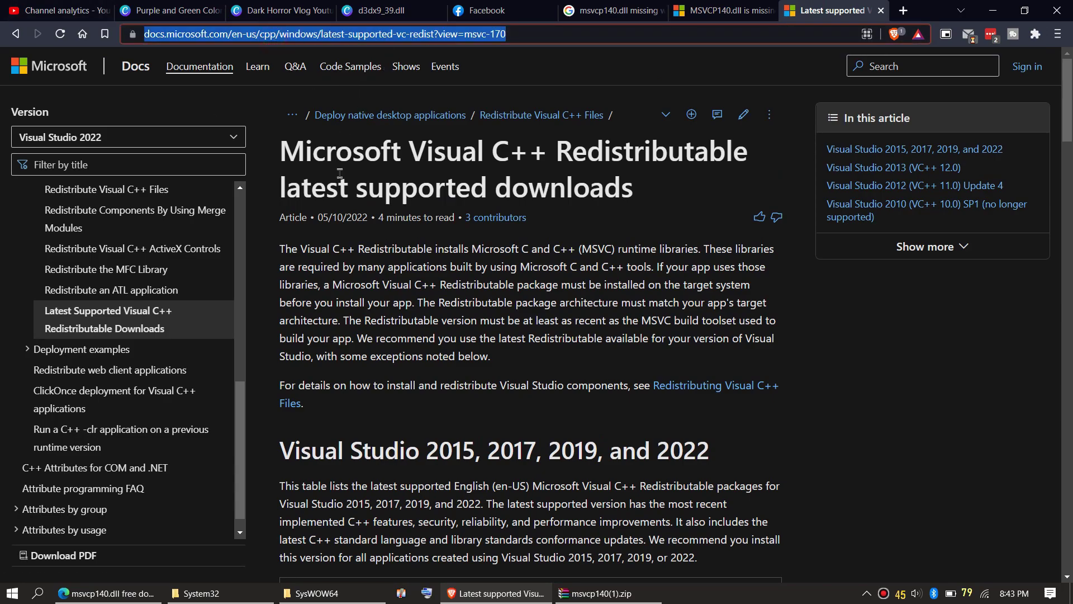
left_click_drag(356, 164, 502, 347)
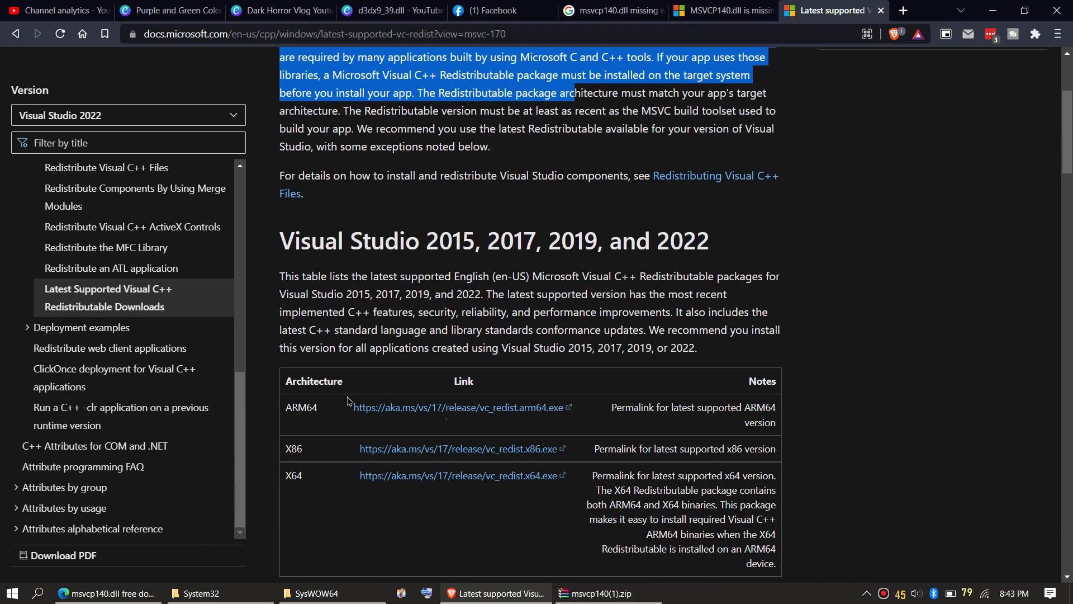
left_click(390, 476)
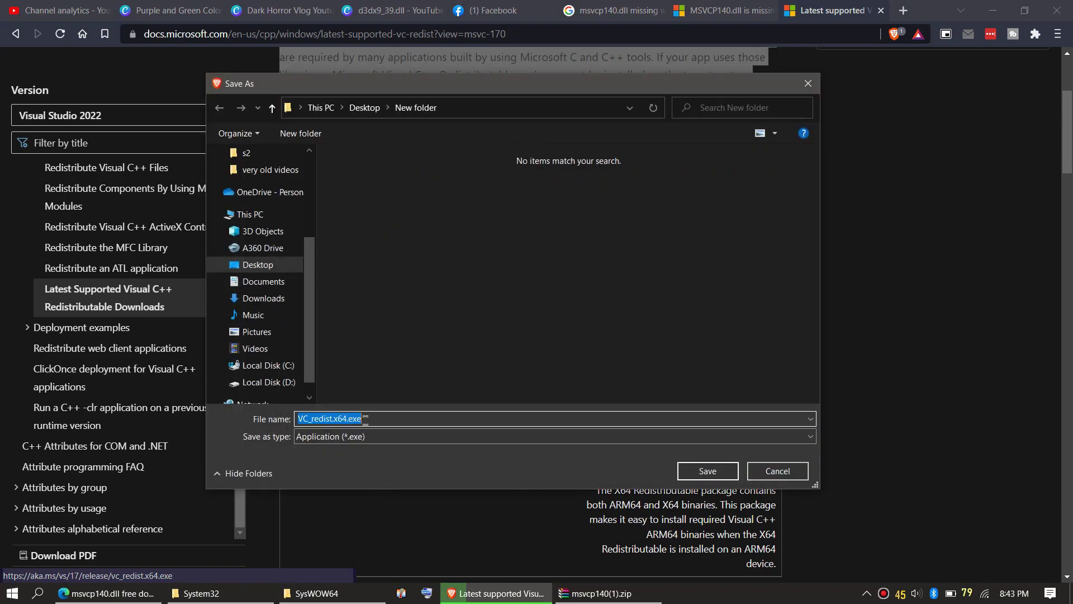
Step: Save VC_redist.x64.exe to the Desktop's New folder and start the download
left_click(351, 419)
left_click(707, 471)
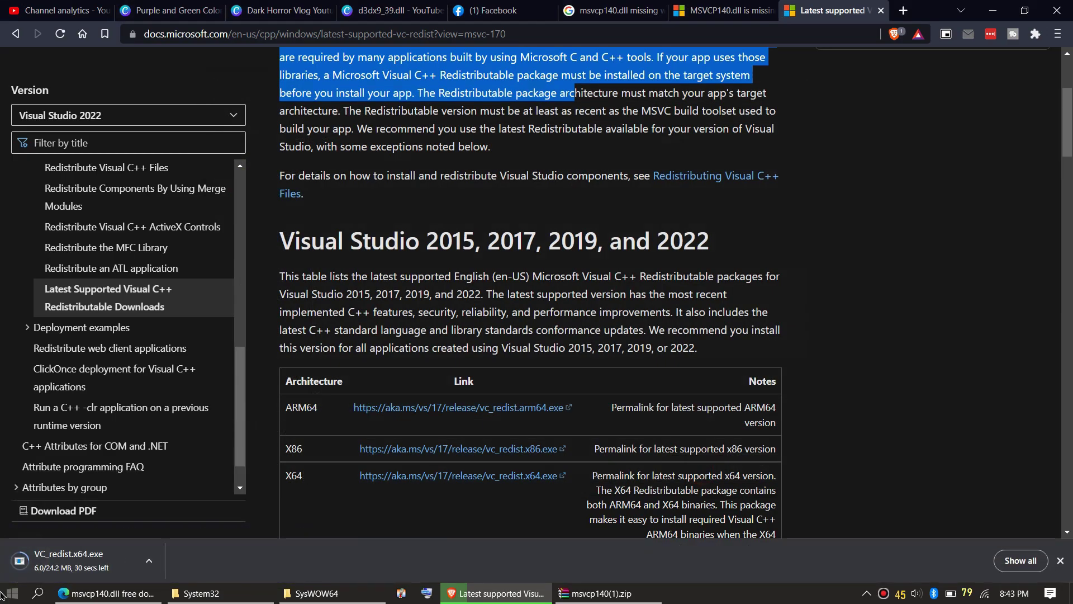